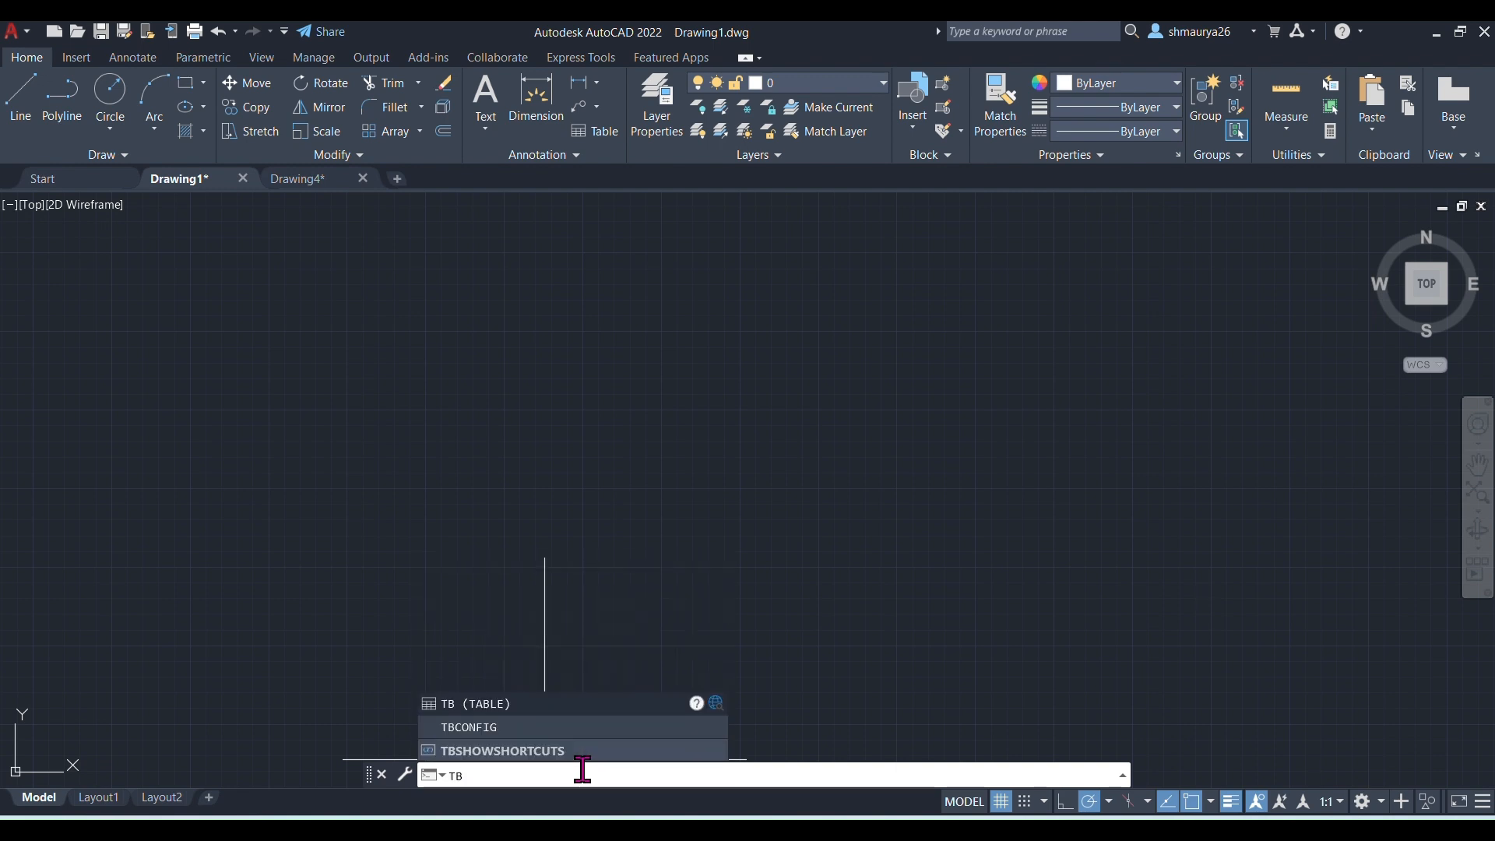
- Start inserting a new empty table and set its number of data rows to 8
{"action": "key", "text": "Return"}
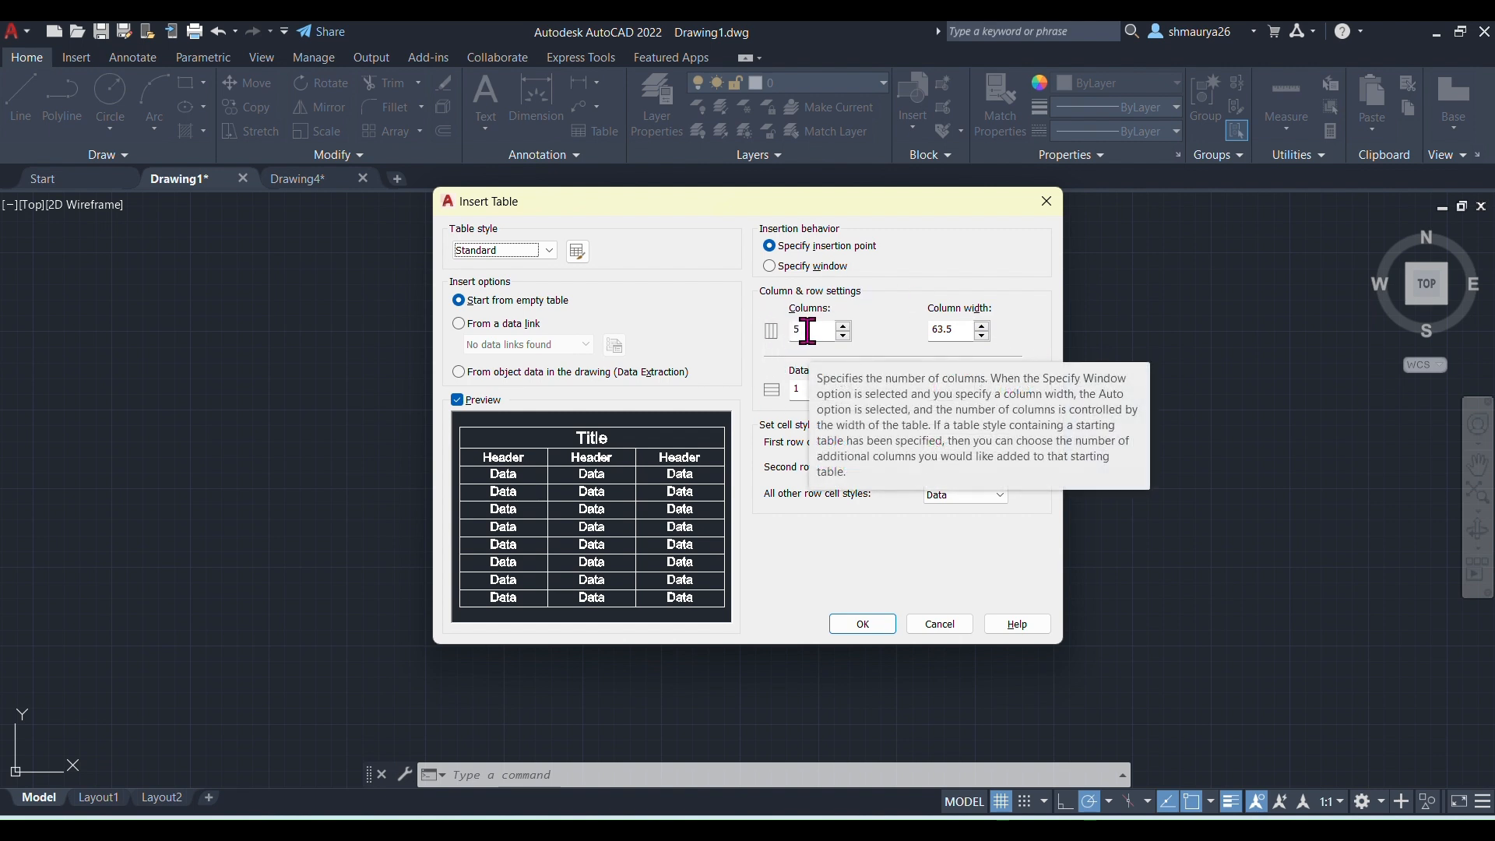
{"action": "double_click", "coordinate": [968, 330]}
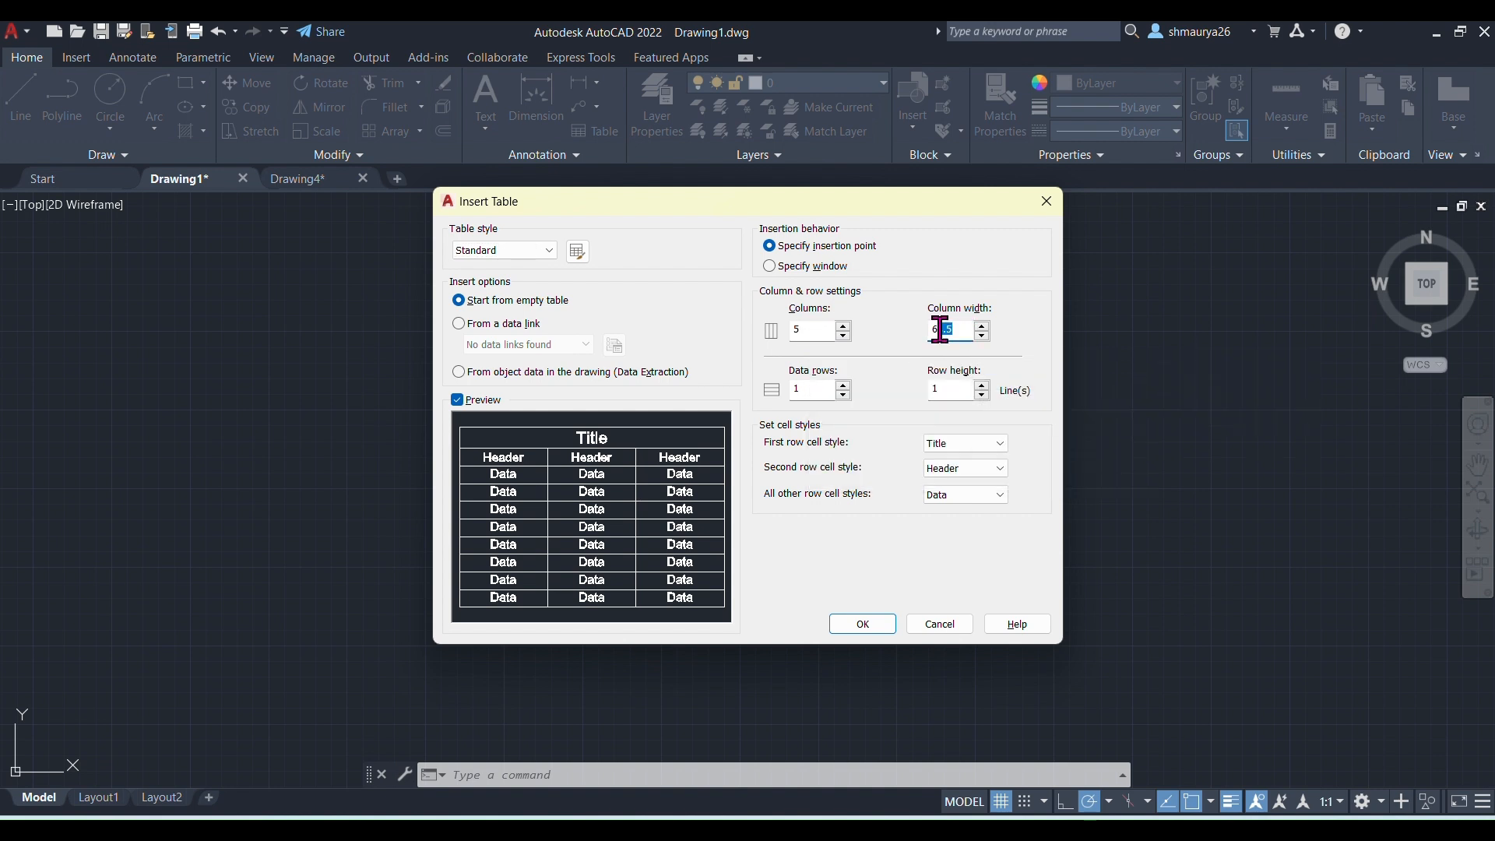
{"action": "double_click", "coordinate": [794, 387]}
{"action": "type", "text": "3"}
- Try the Header cell style for the first row, Data for the second row and Title for all other rows
{"action": "left_click", "coordinate": [1000, 445]}
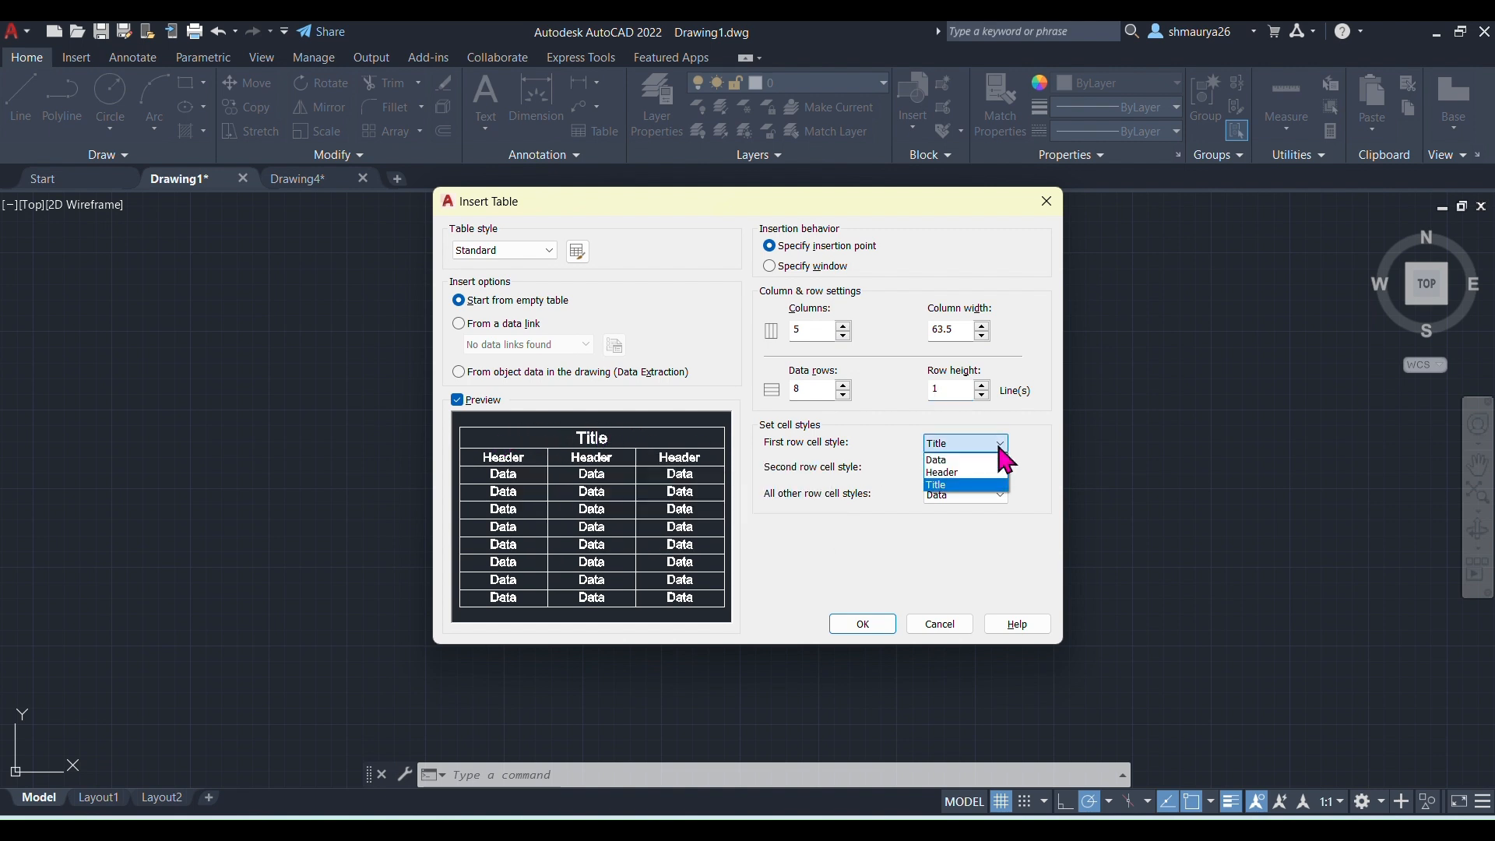
{"action": "left_click", "coordinate": [953, 472]}
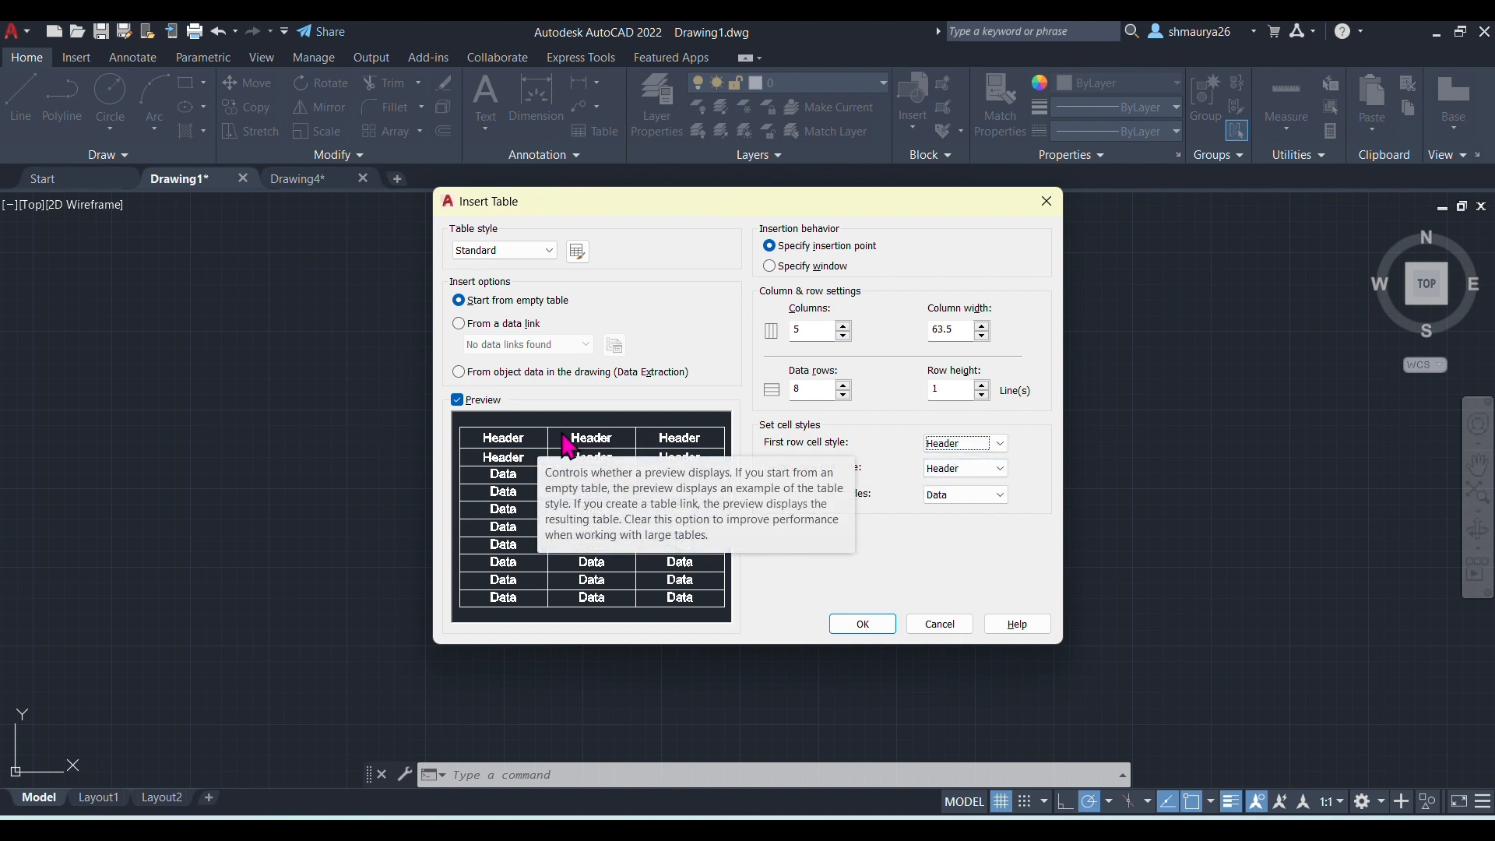
{"action": "left_click", "coordinate": [1001, 467]}
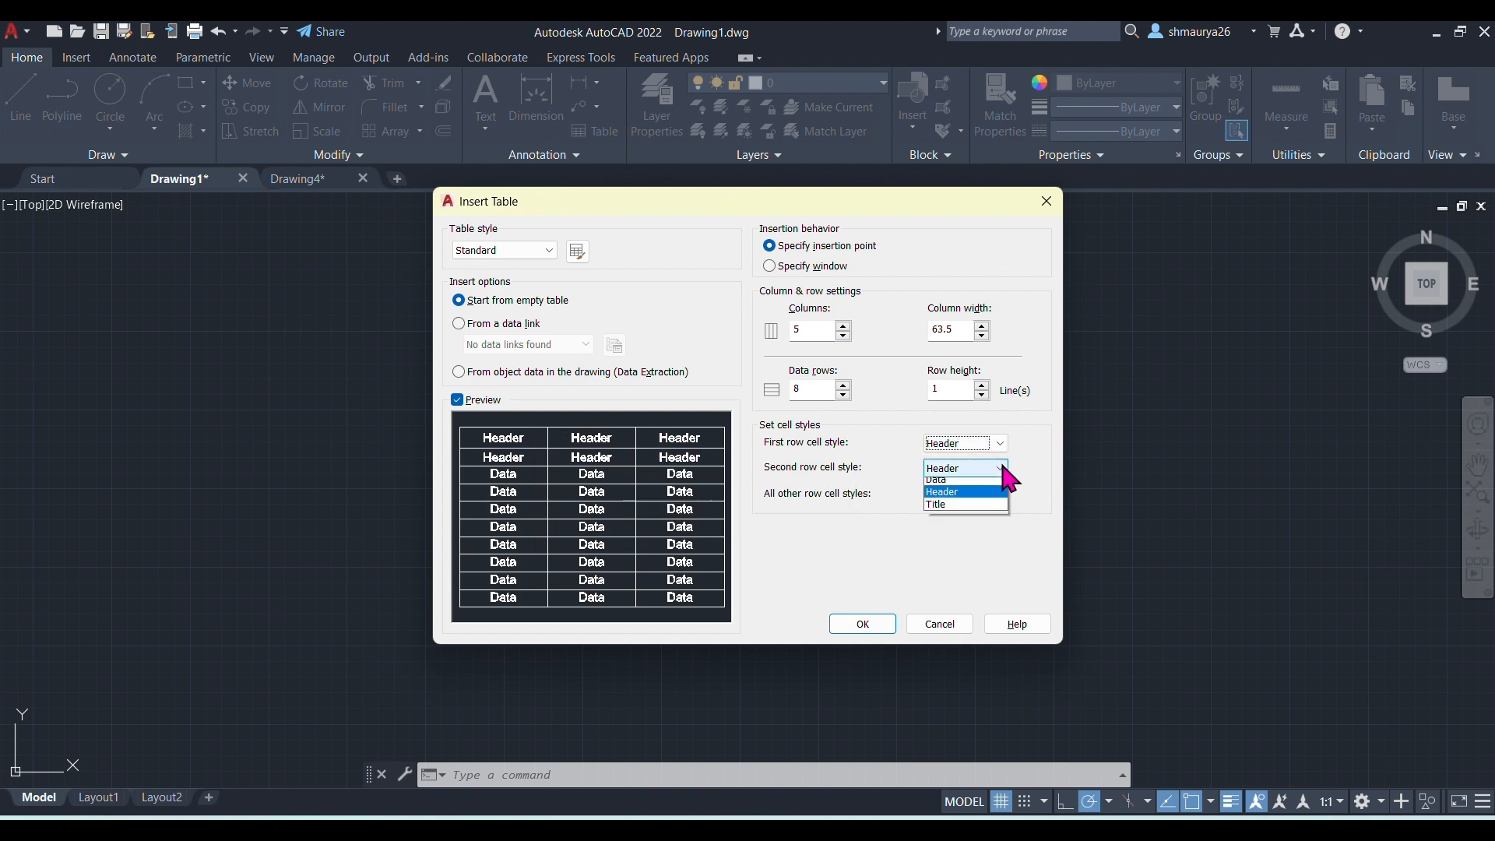
{"action": "left_click", "coordinate": [945, 485]}
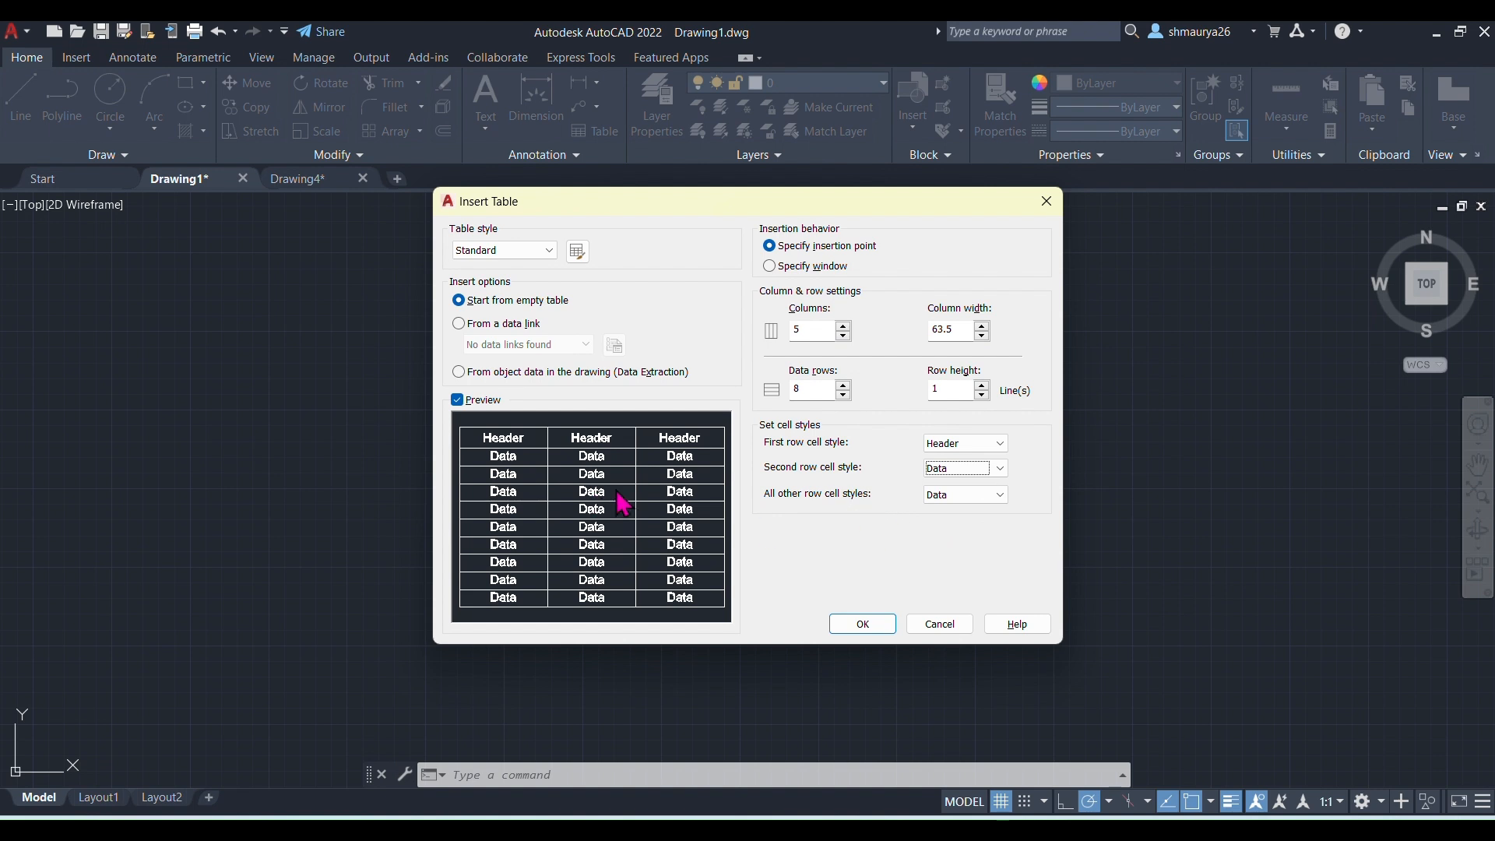
{"action": "left_click", "coordinate": [998, 495]}
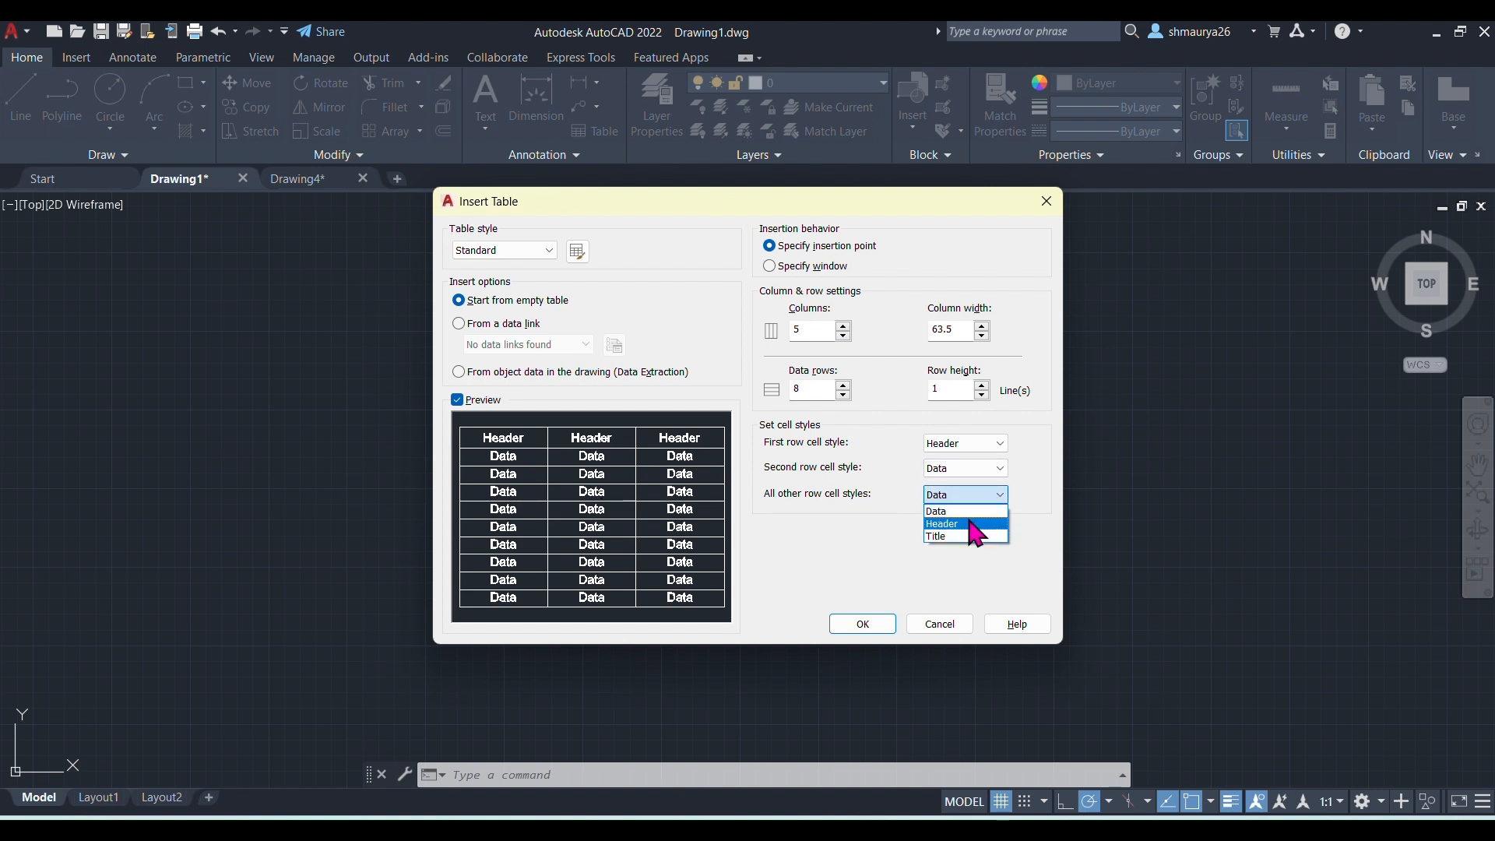
{"action": "left_click", "coordinate": [949, 537]}
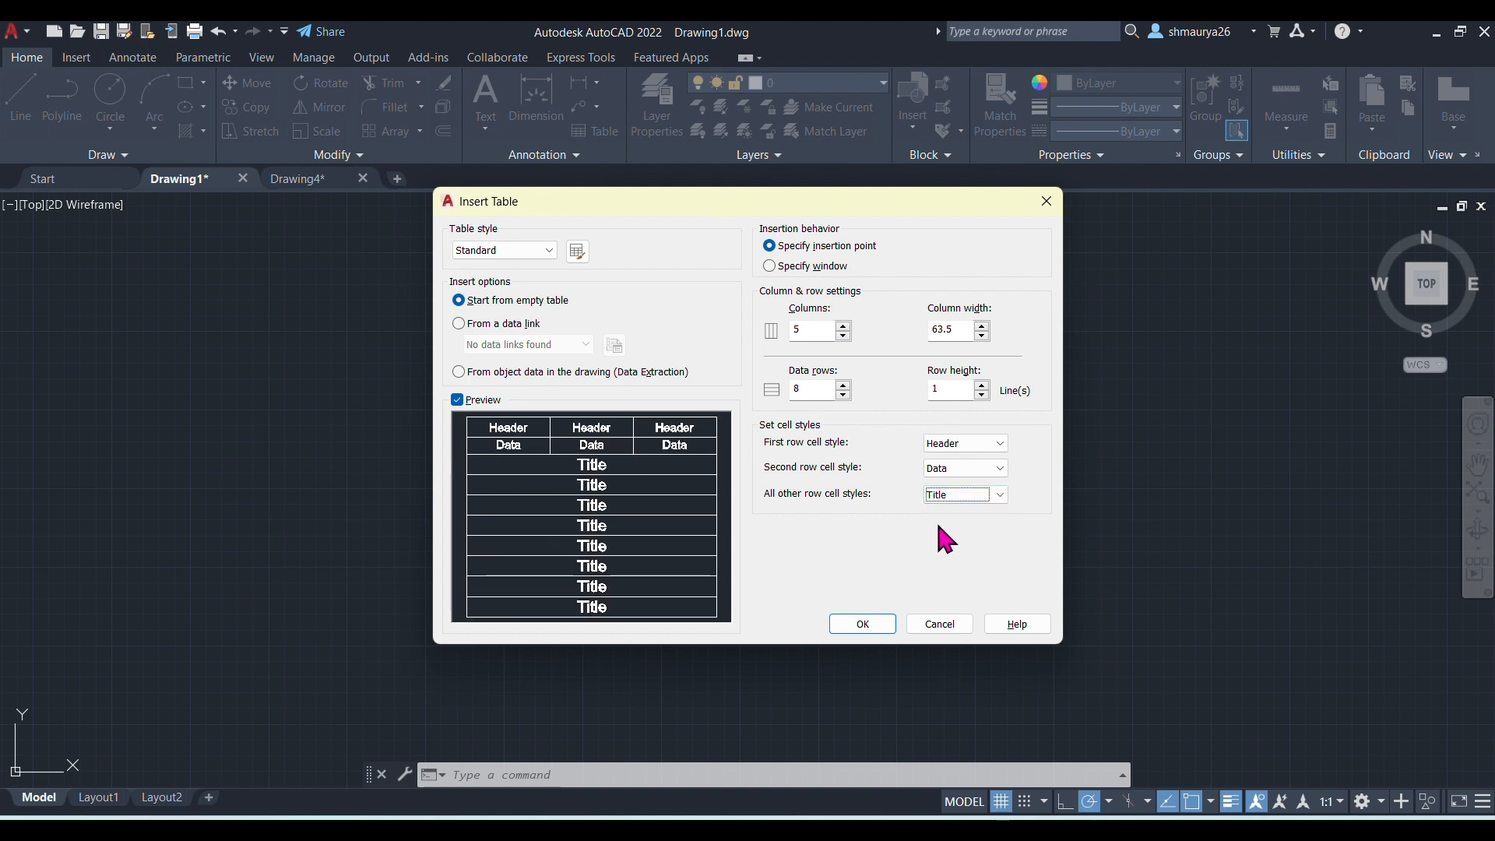
- Set the cell styles to Title for the first row, Header for the second row and Data for all other rows
{"action": "left_click", "coordinate": [998, 498]}
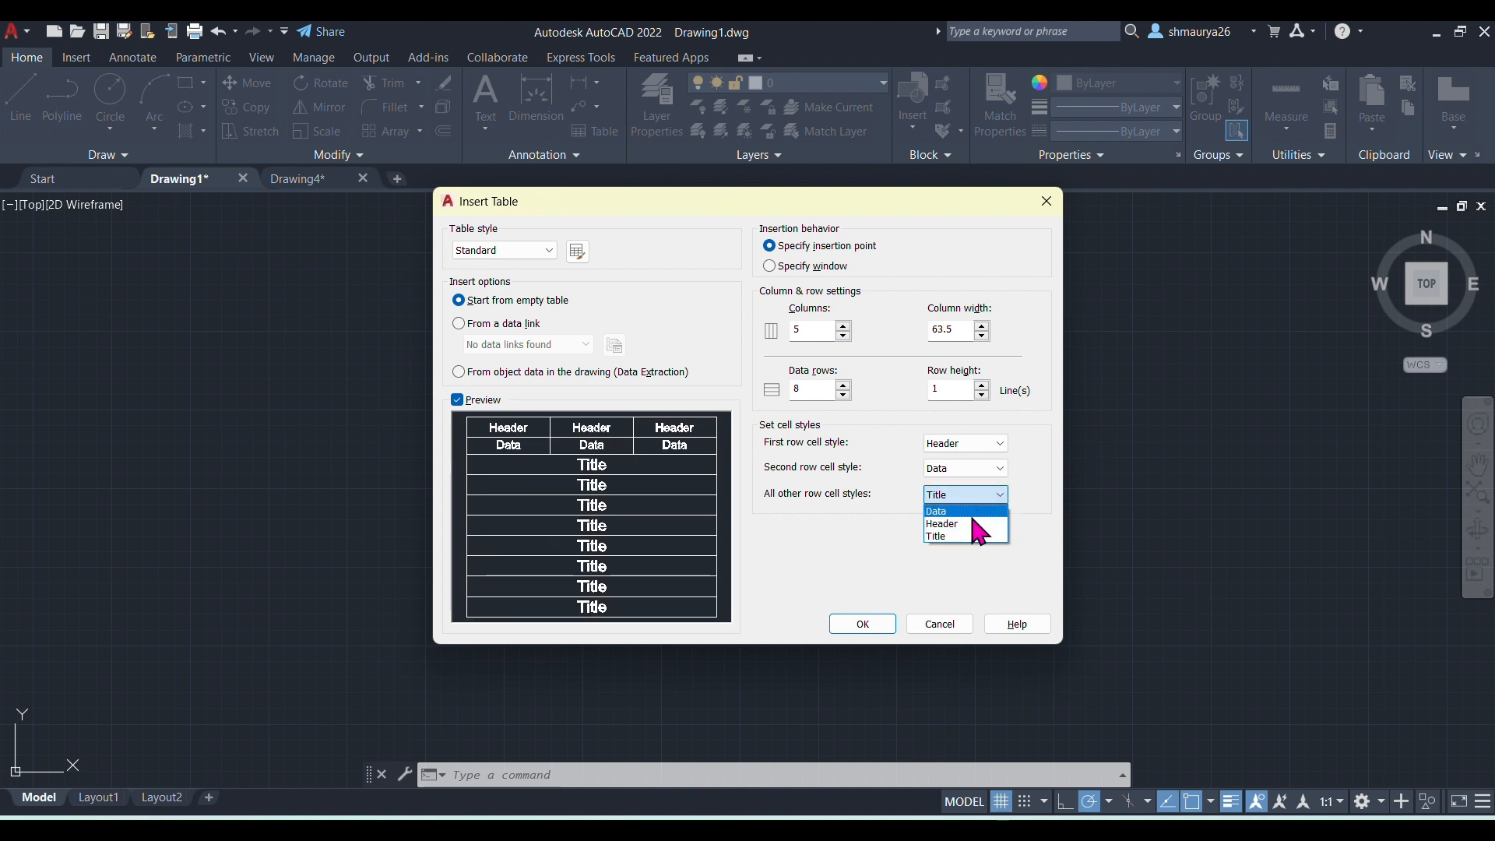
{"action": "left_click", "coordinate": [973, 515]}
{"action": "left_click", "coordinate": [998, 468]}
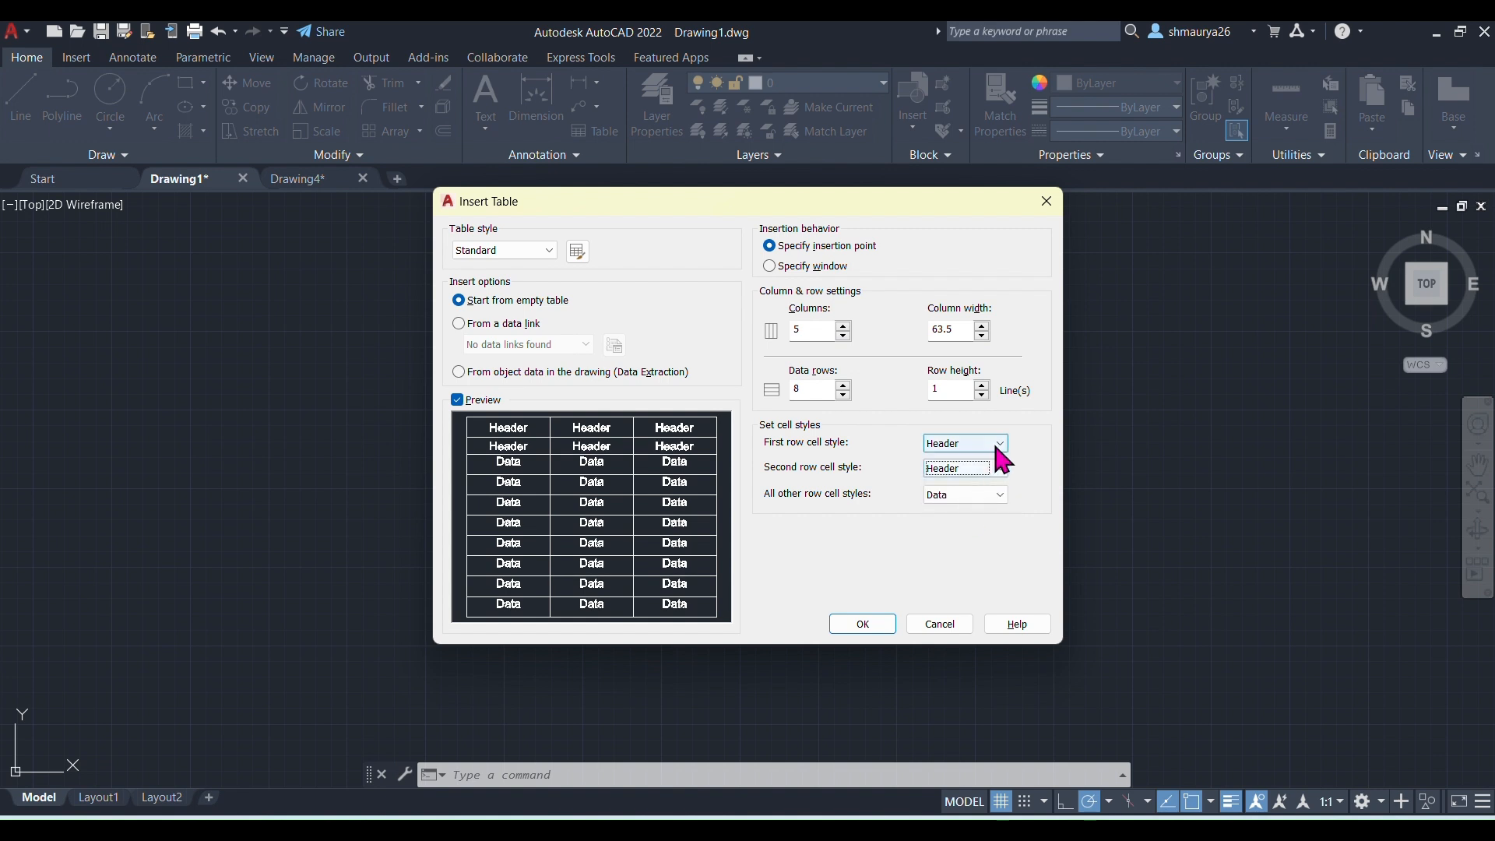
{"action": "left_click", "coordinate": [998, 444]}
{"action": "left_click", "coordinate": [958, 459]}
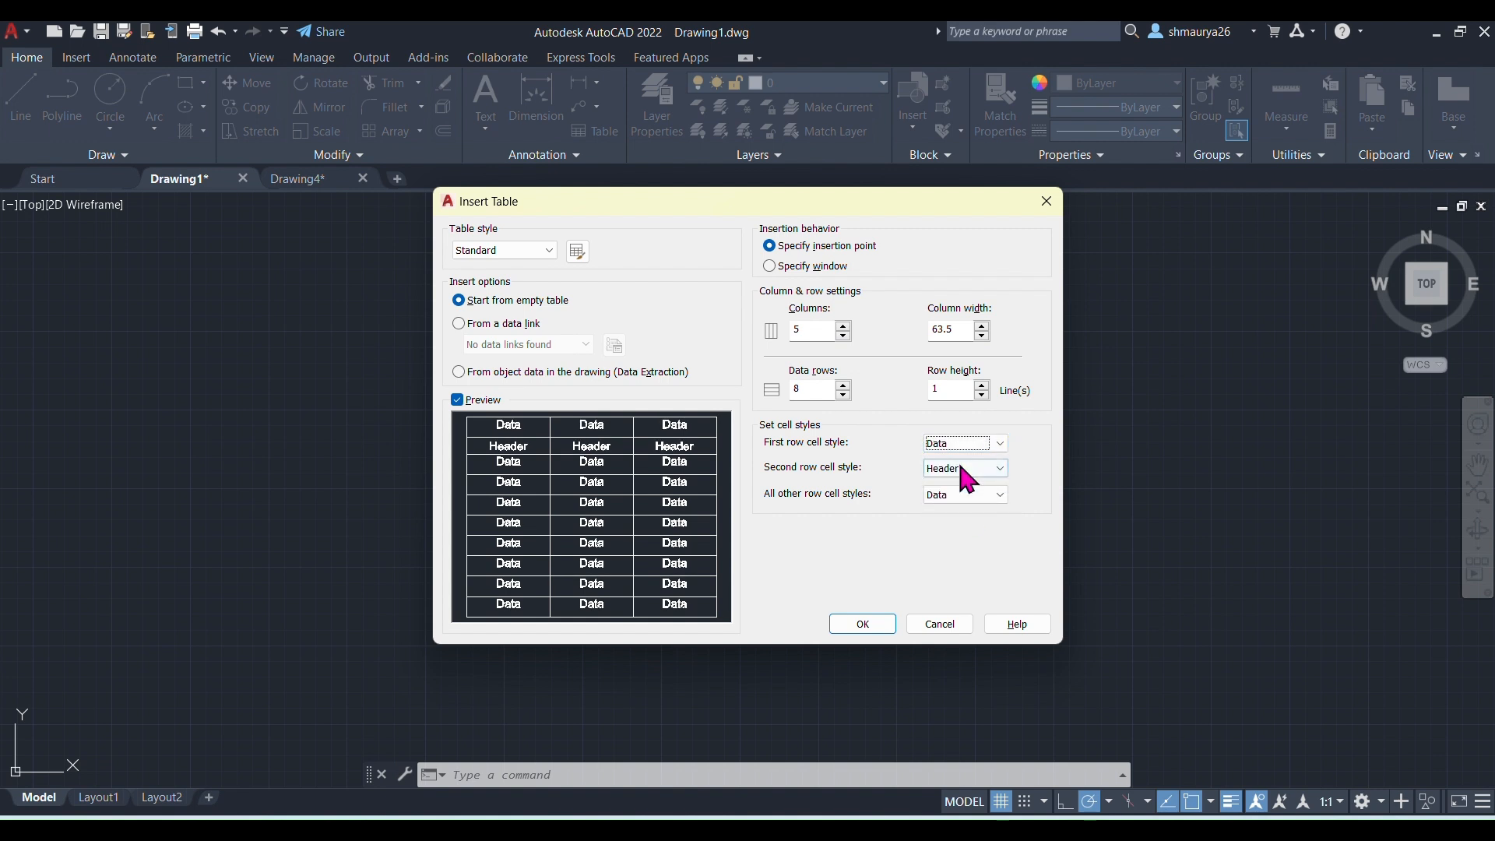
{"action": "left_click", "coordinate": [999, 443]}
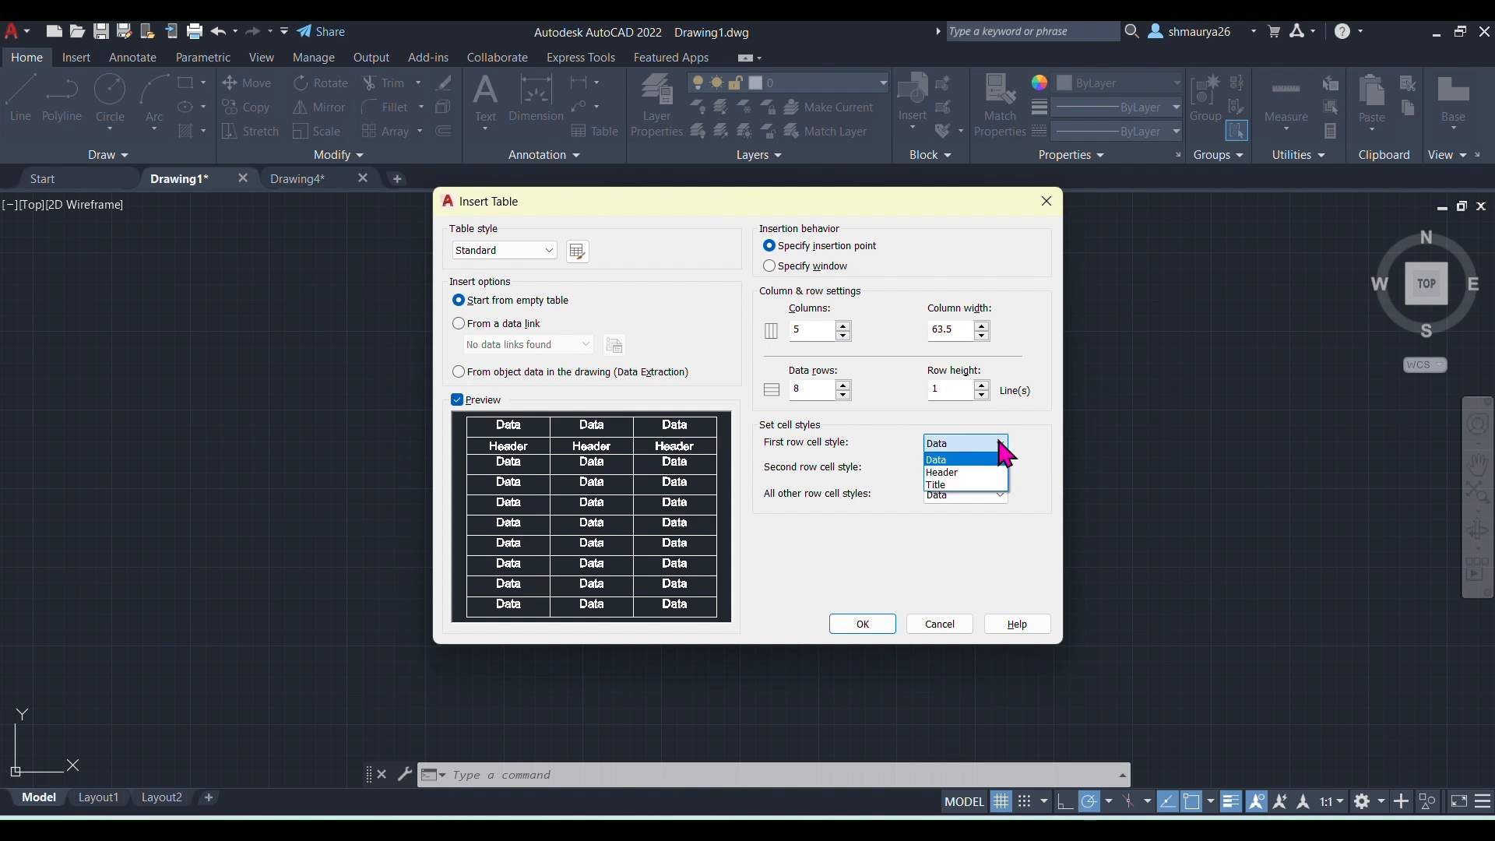
{"action": "left_click", "coordinate": [954, 485]}
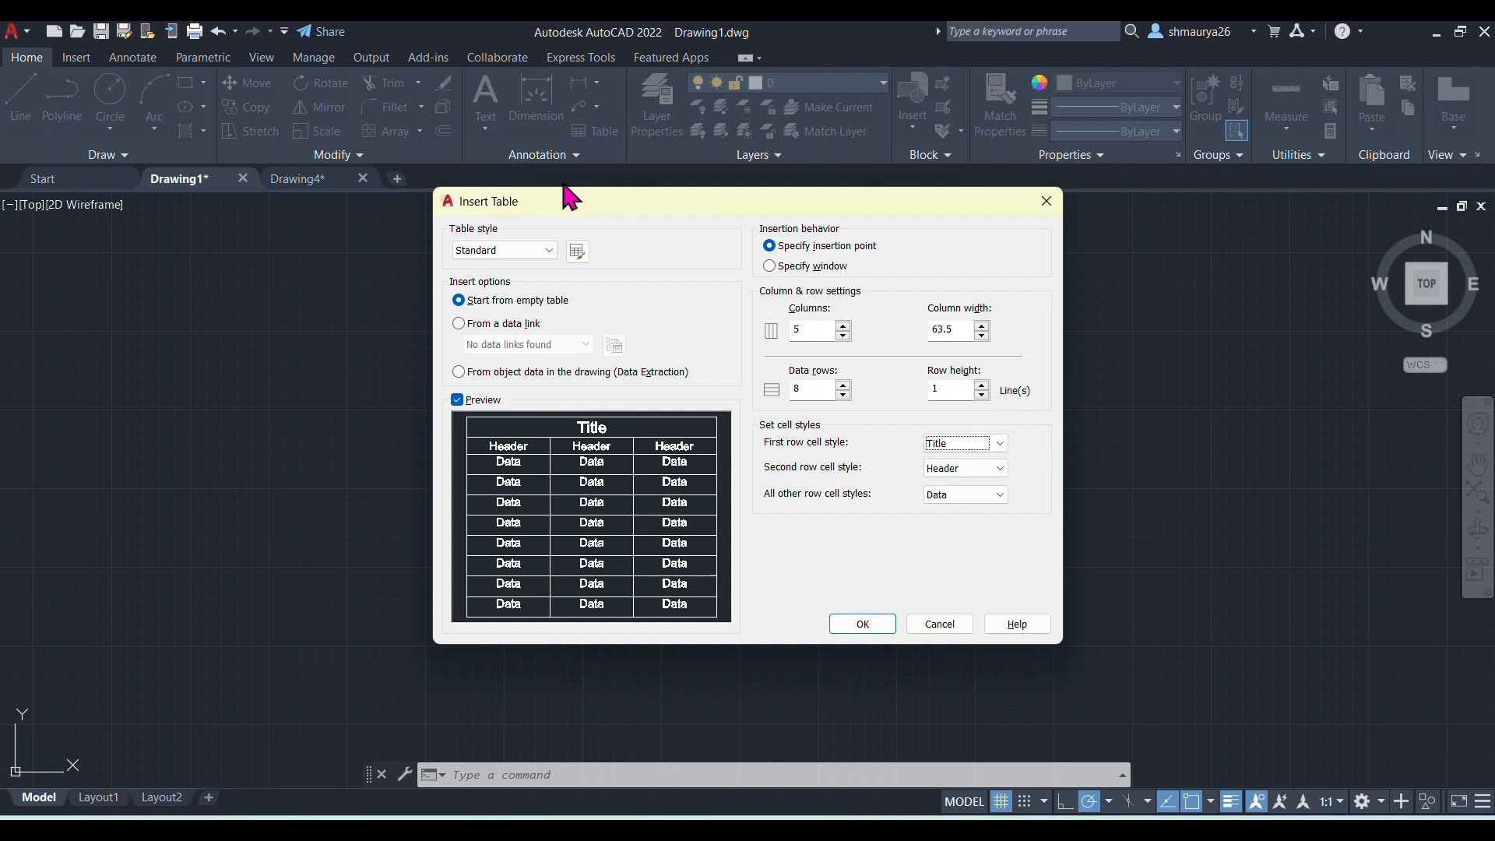
- Place the table in the empty drawing area, enter "title" in its title row and finish the text editing
{"action": "left_click", "coordinate": [859, 624]}
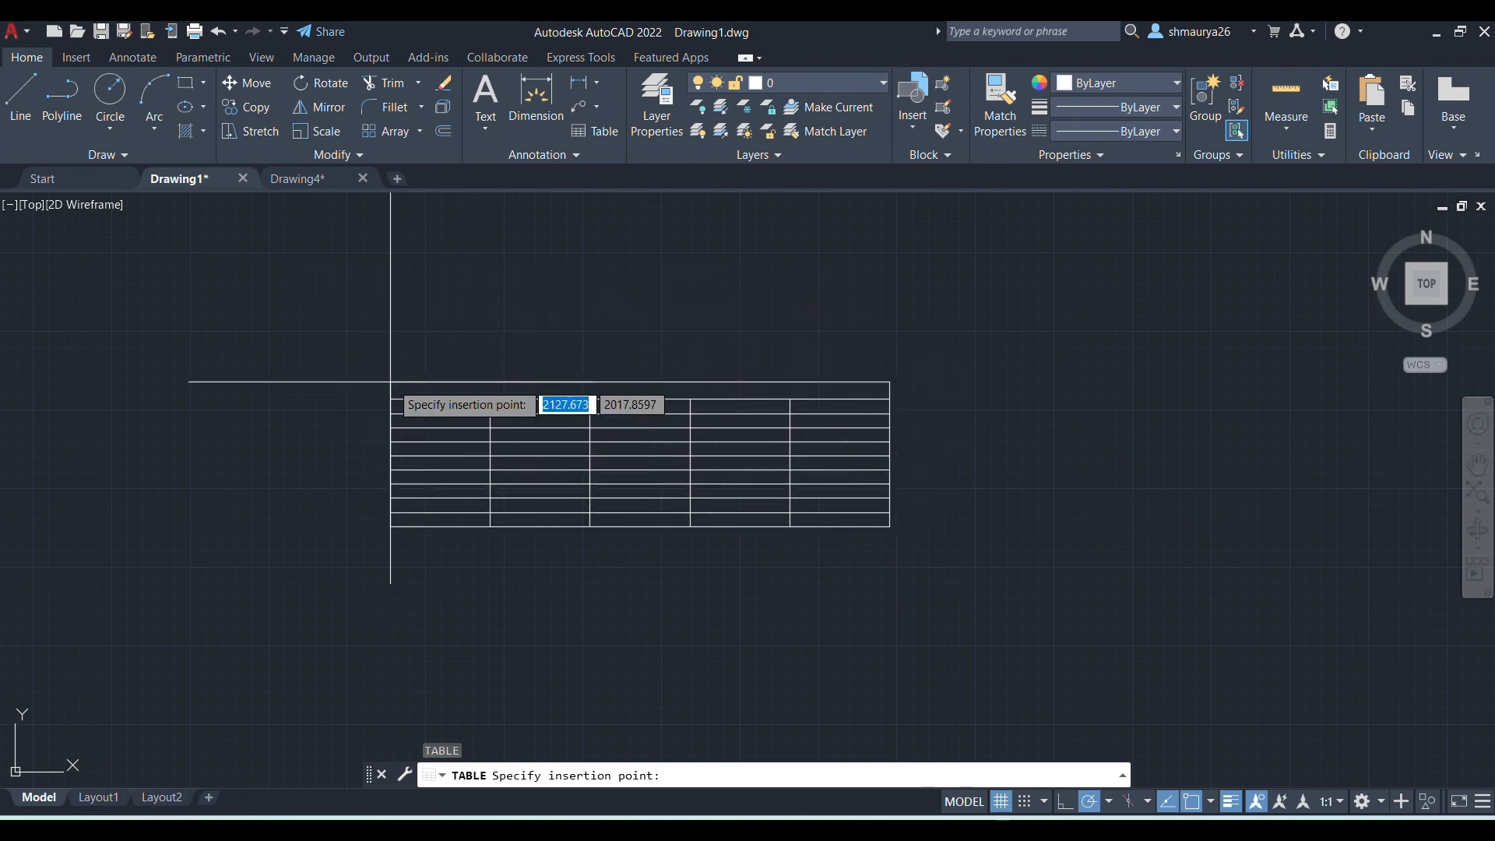
{"action": "left_click", "coordinate": [424, 314]}
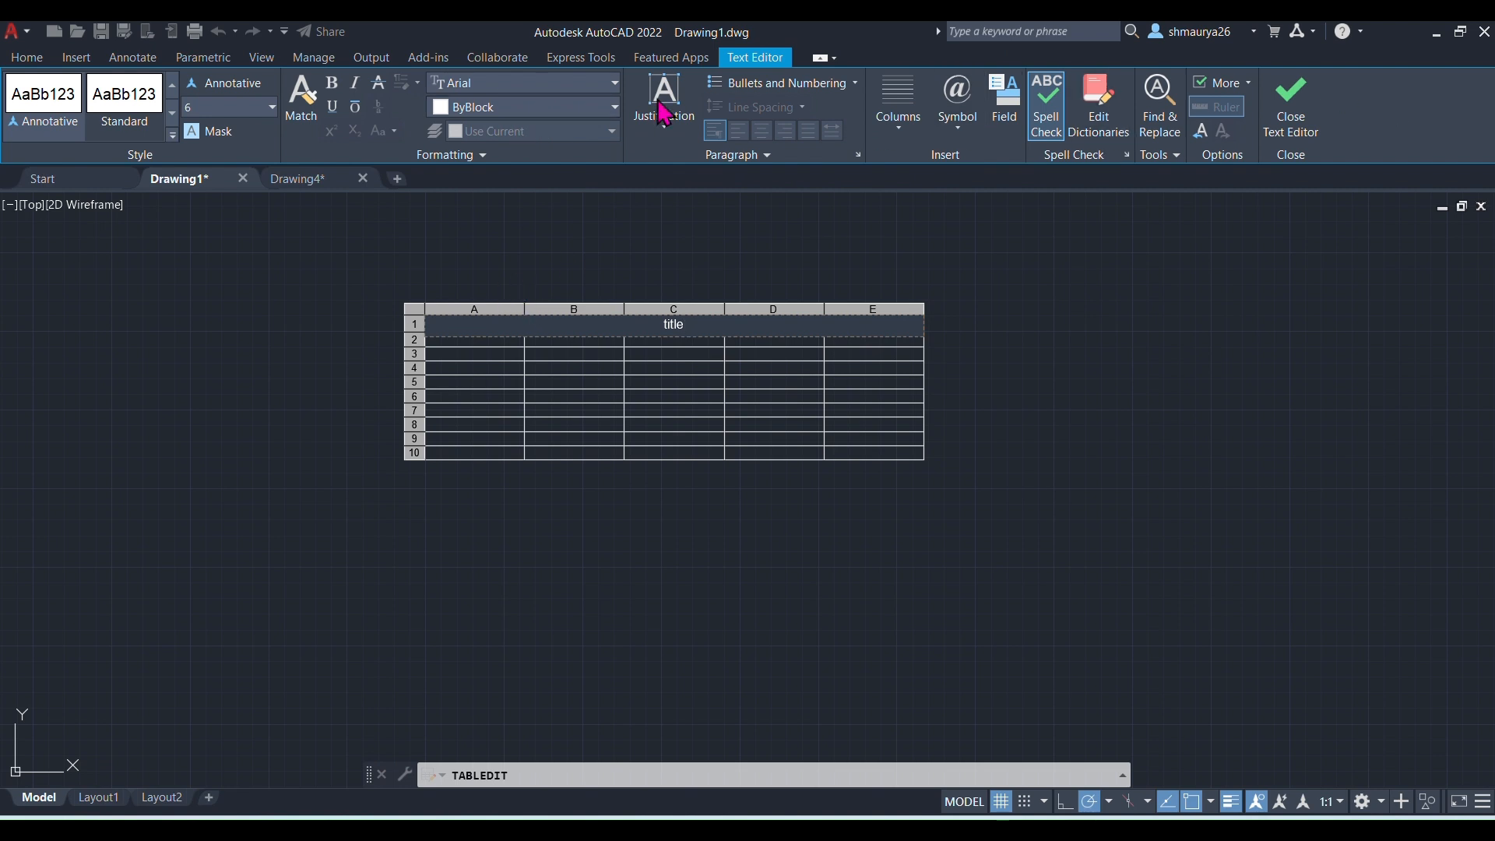
{"action": "left_click", "coordinate": [1297, 108]}
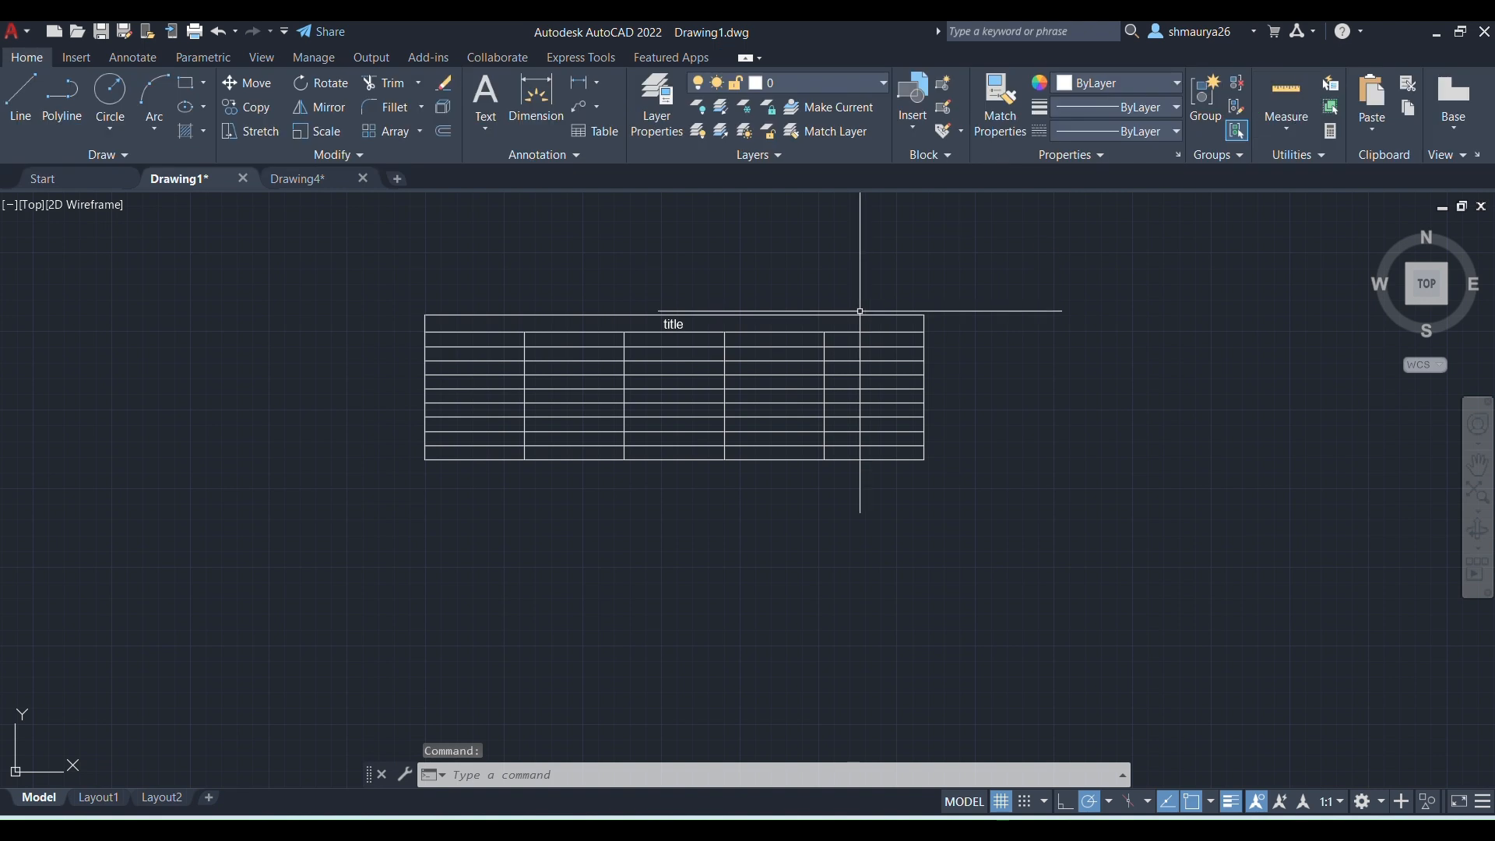
{"action": "left_click", "coordinate": [501, 346]}
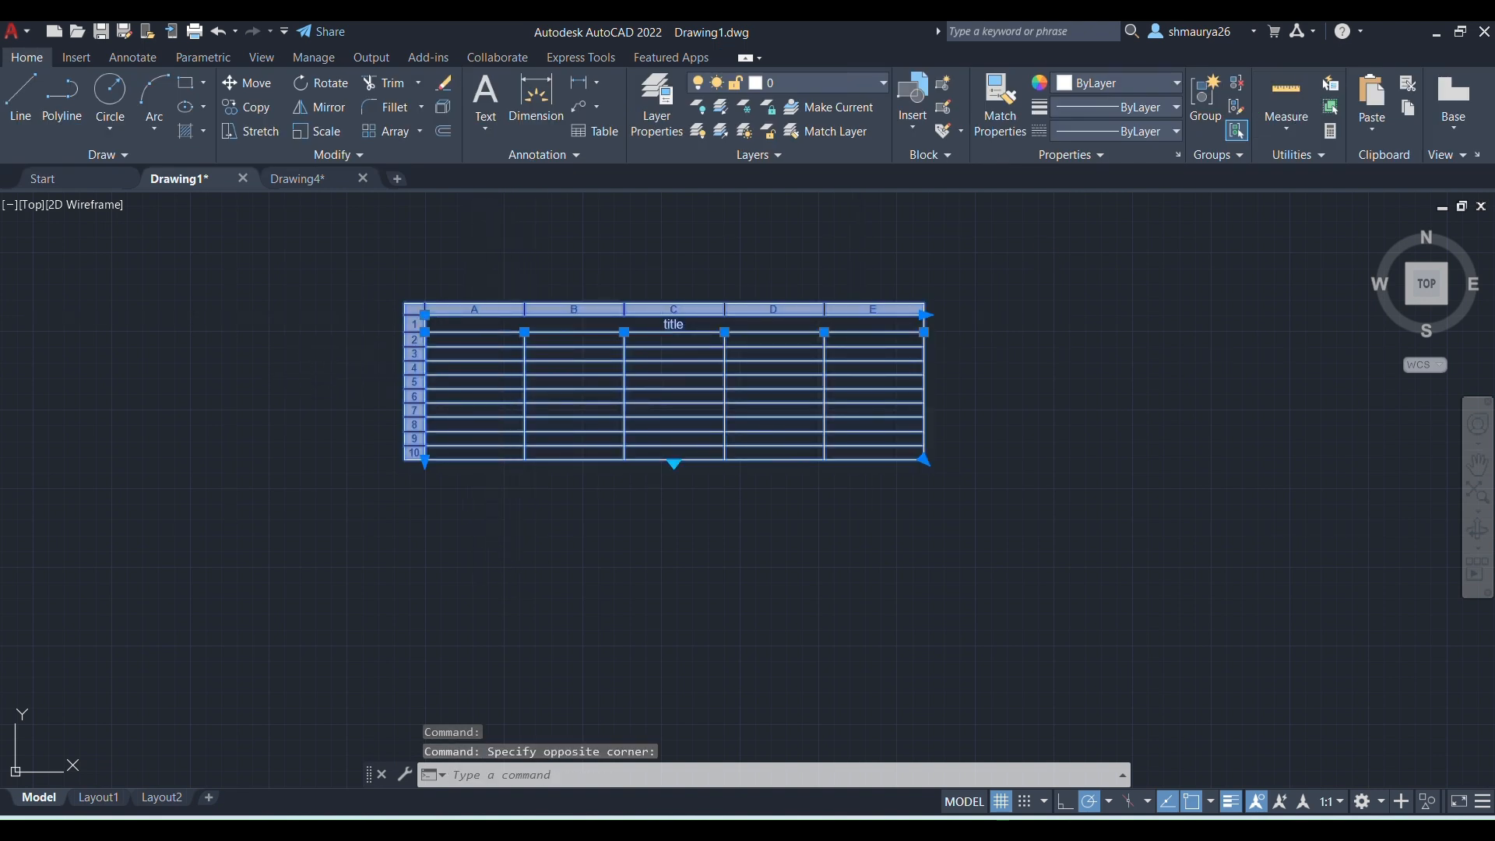
{"action": "left_click", "coordinate": [234, 315]}
{"action": "key", "text": "Escape"}
{"action": "key", "text": "Escape"}
{"action": "key", "text": "Escape"}
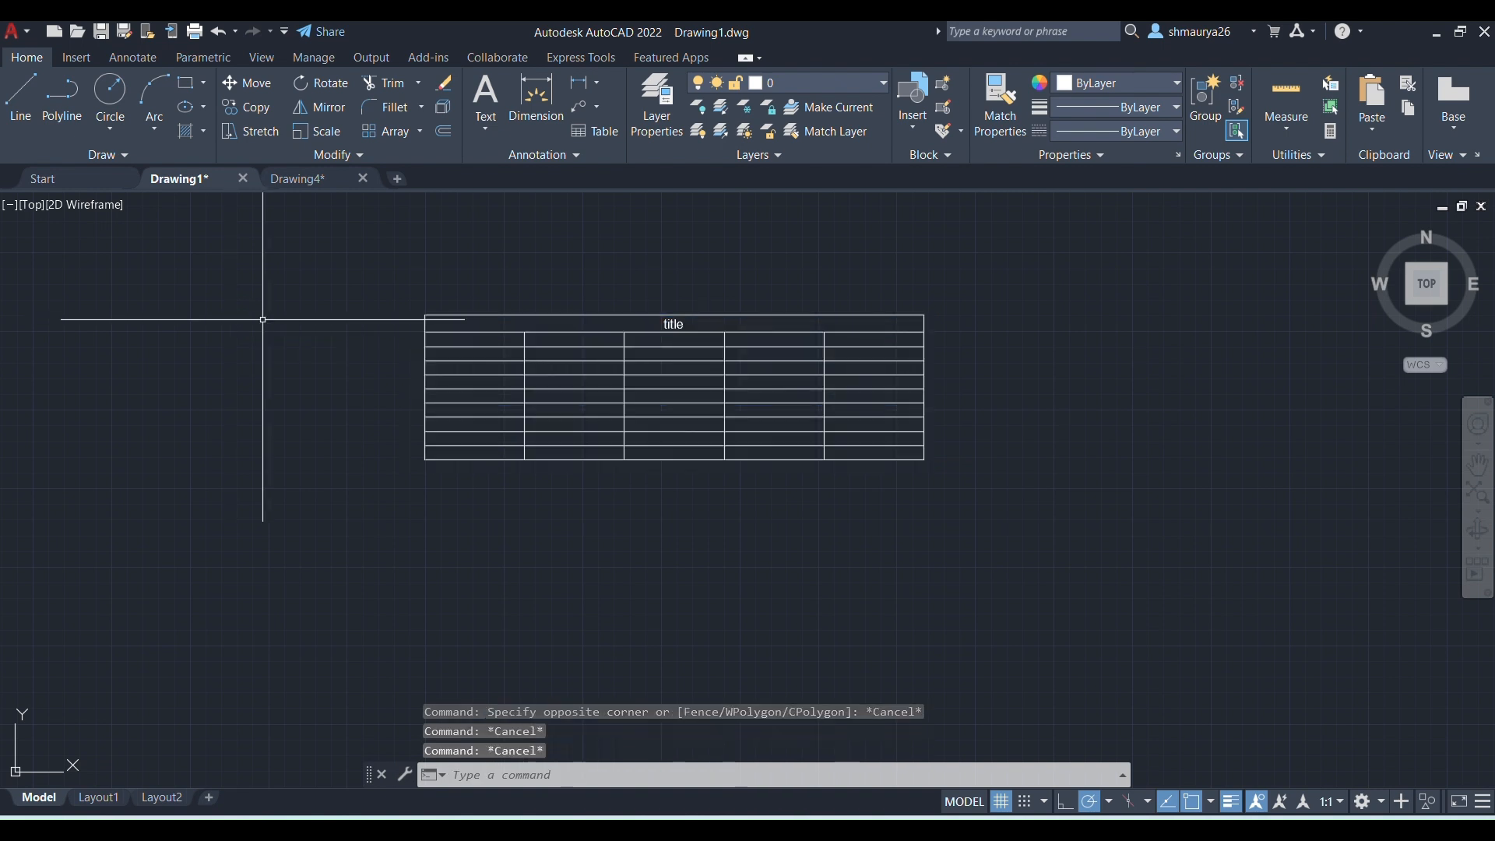
- Select the whole table and stretch it uniformly, making it about one third wider and slightly taller
{"action": "left_click", "coordinate": [1426, 283]}
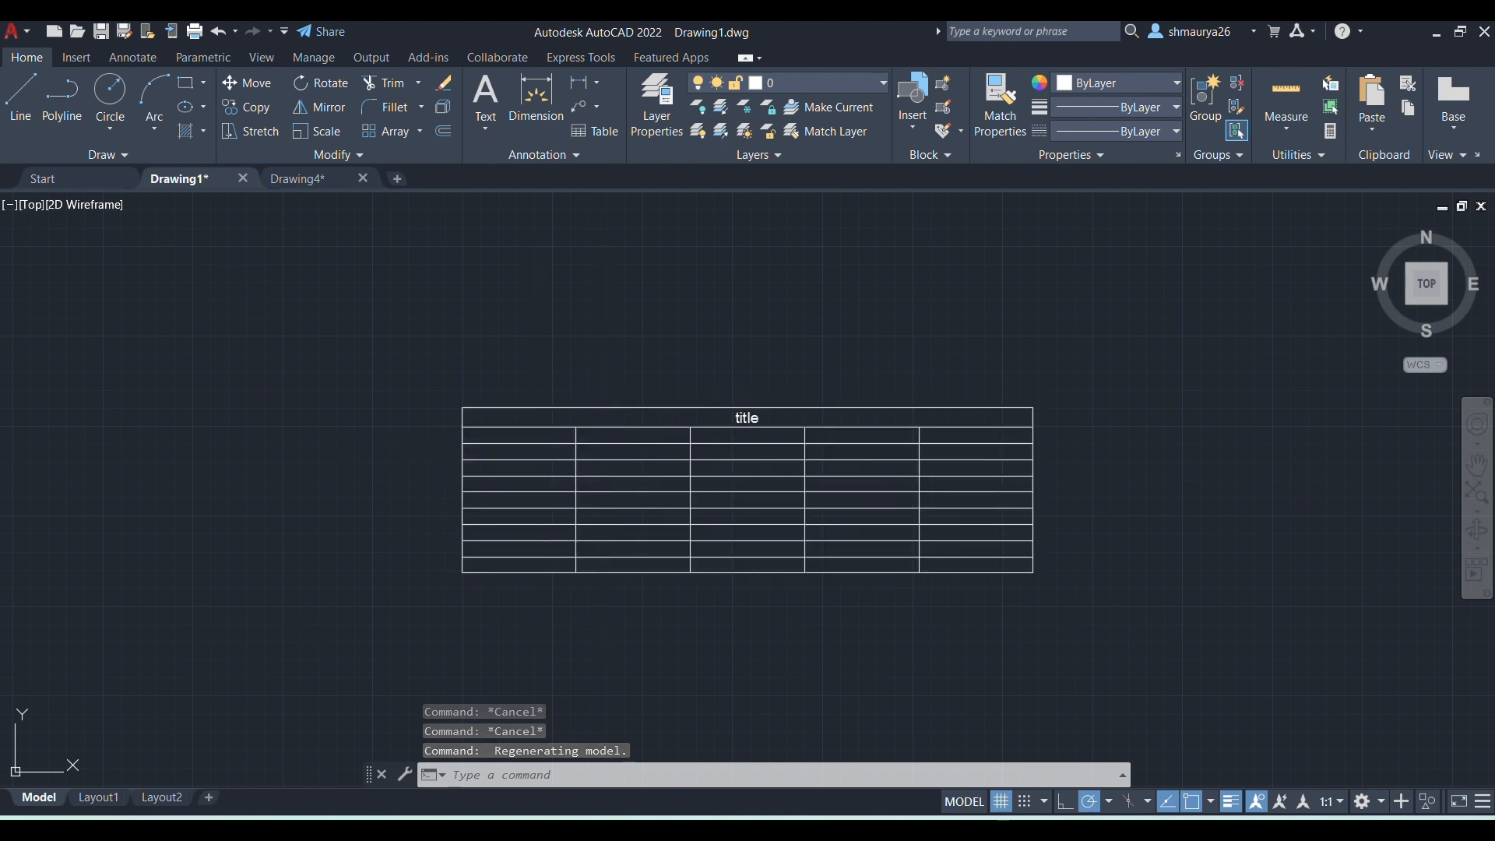
{"action": "left_click", "coordinate": [609, 451]}
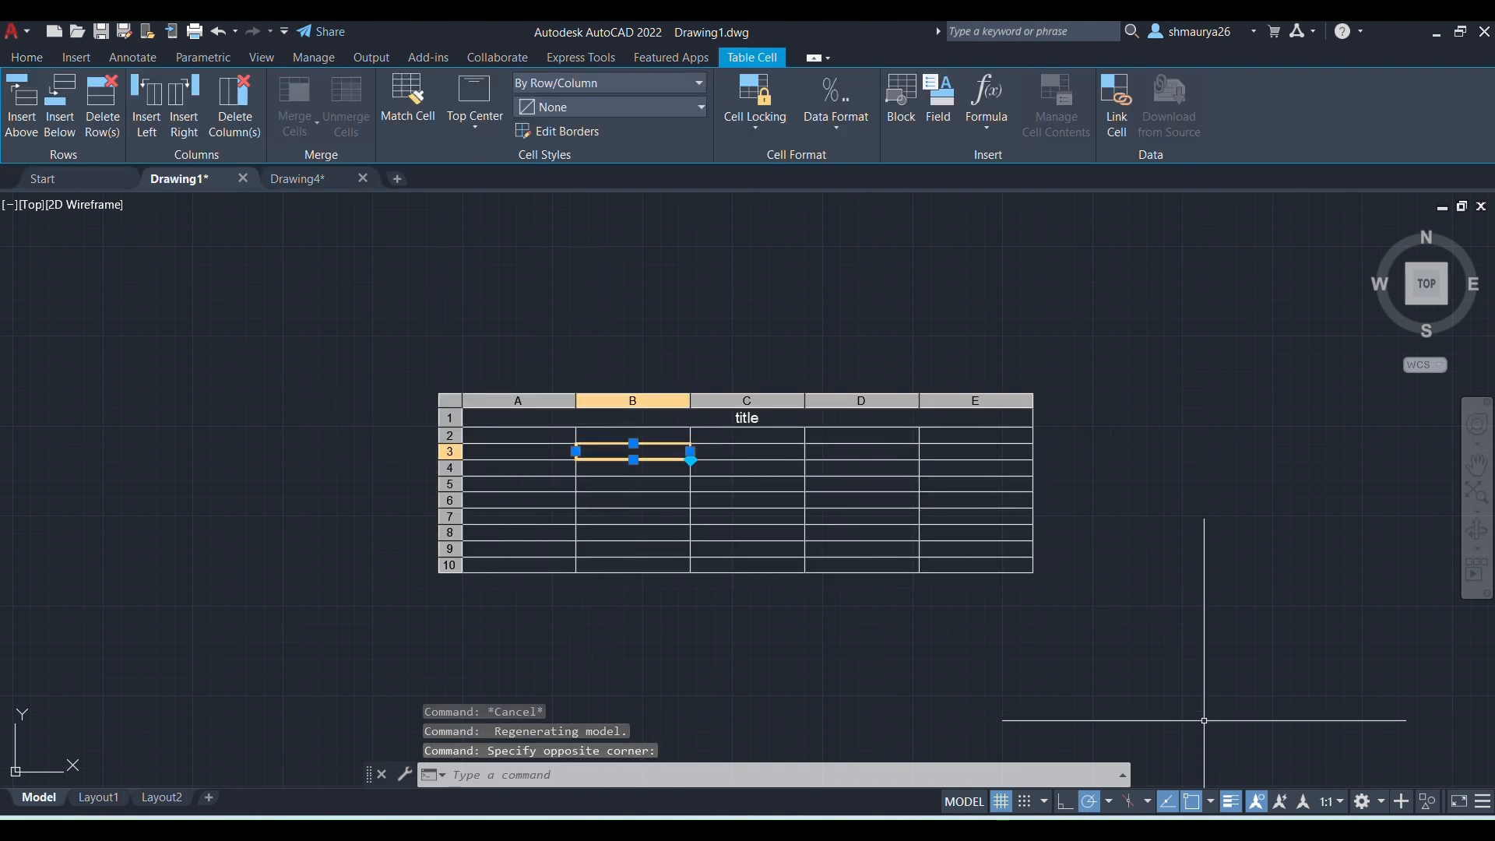
{"action": "left_click", "coordinate": [1152, 669]}
{"action": "left_click", "coordinate": [294, 356]}
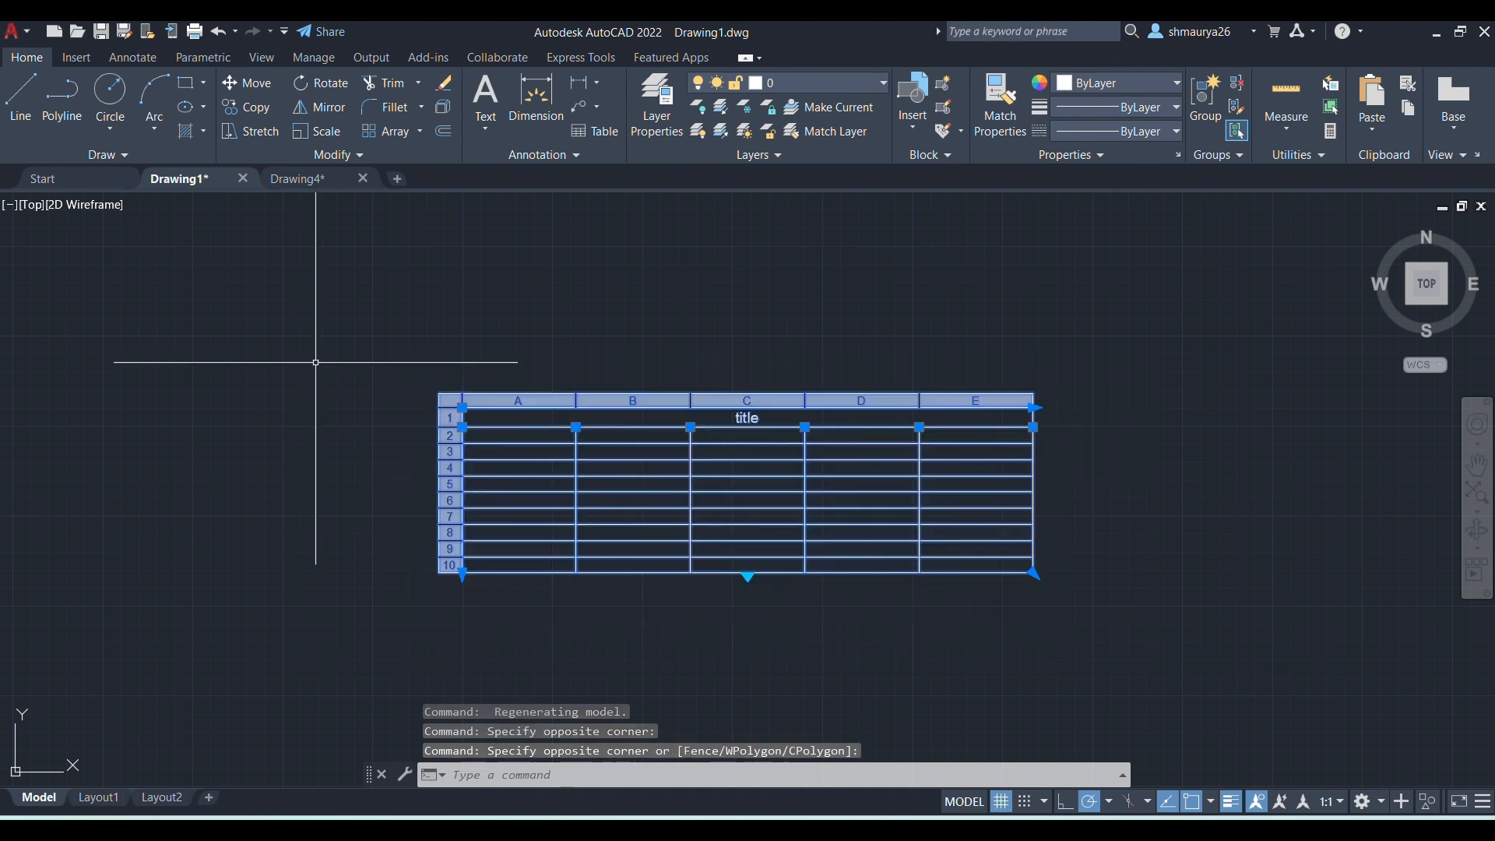
{"action": "left_click", "coordinate": [1033, 407]}
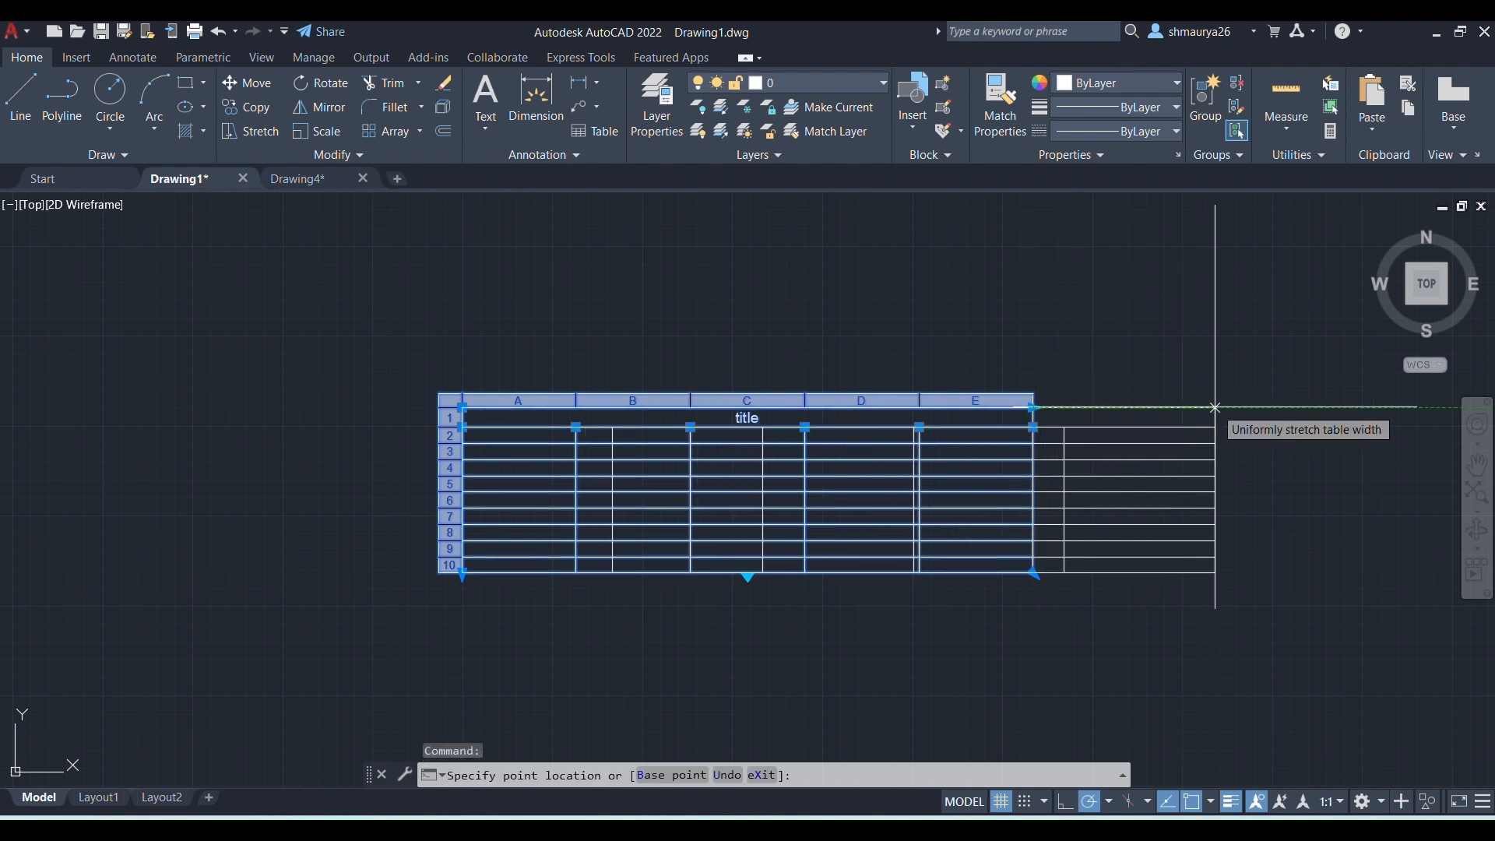
{"action": "left_click", "coordinate": [1215, 407]}
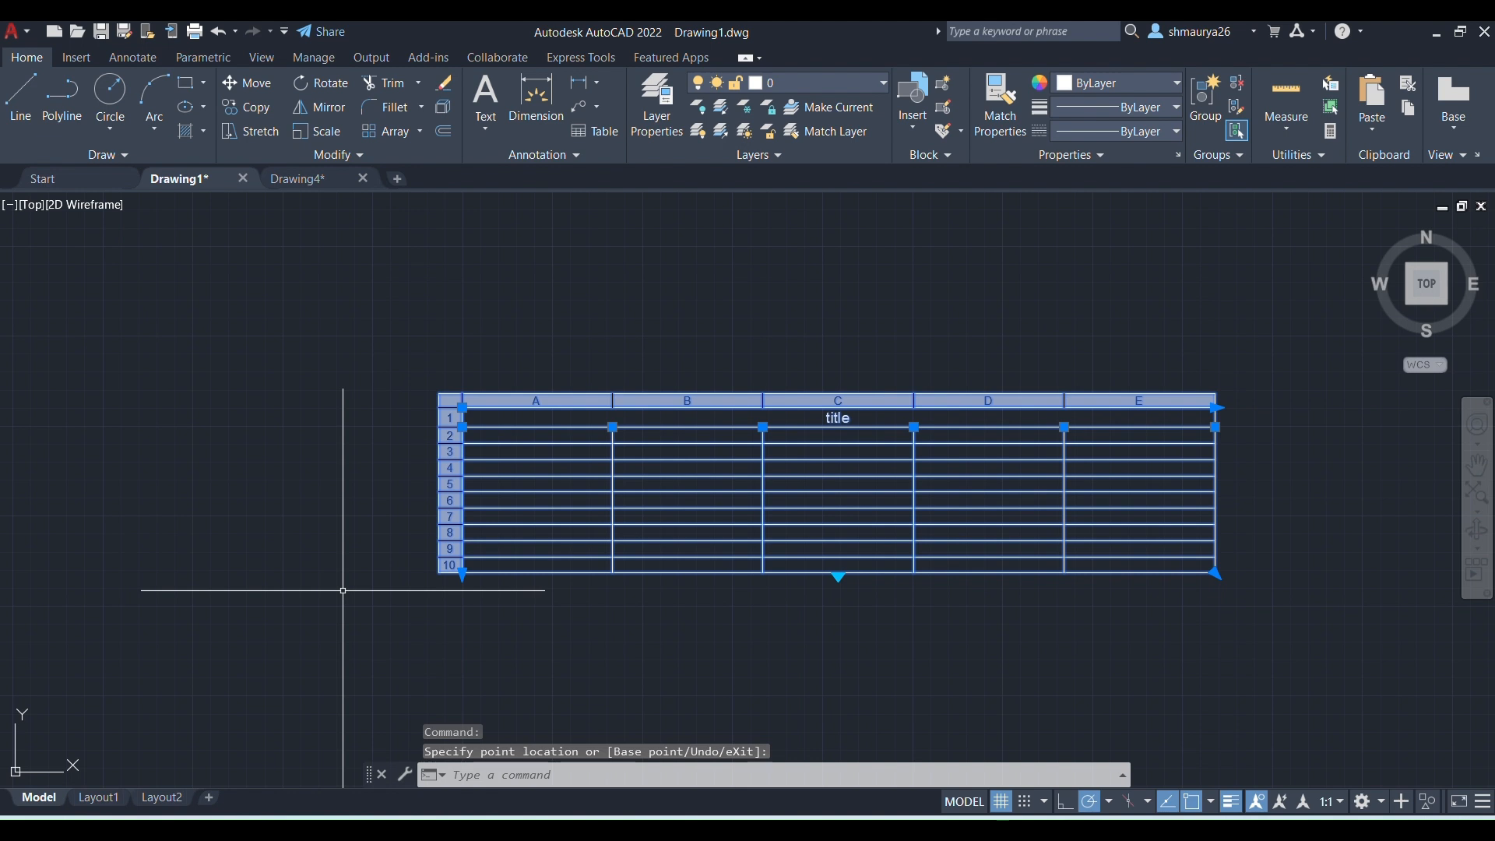
{"action": "left_click", "coordinate": [462, 572]}
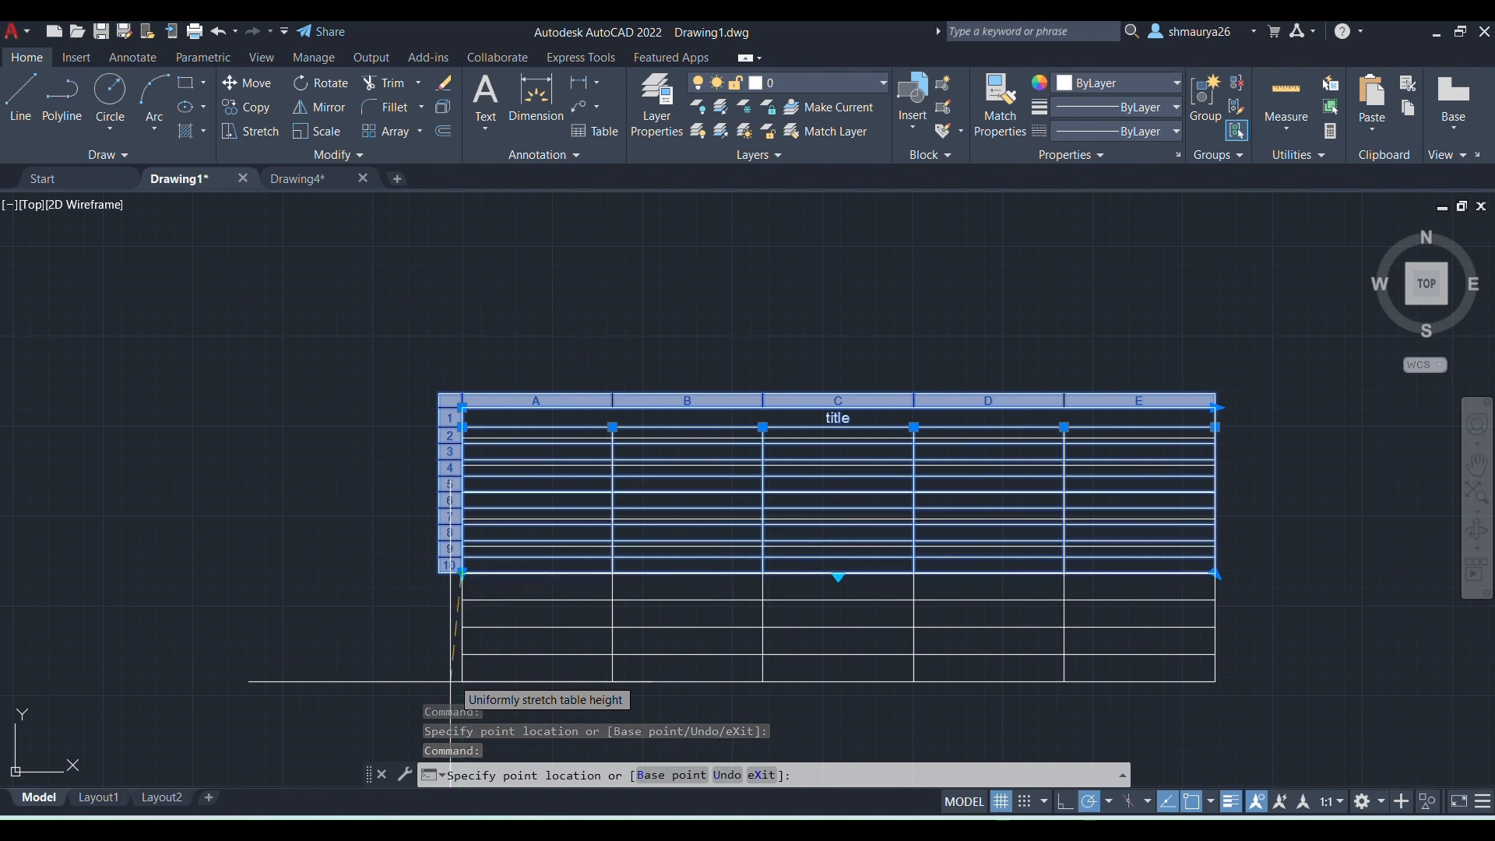
{"action": "left_click", "coordinate": [460, 601]}
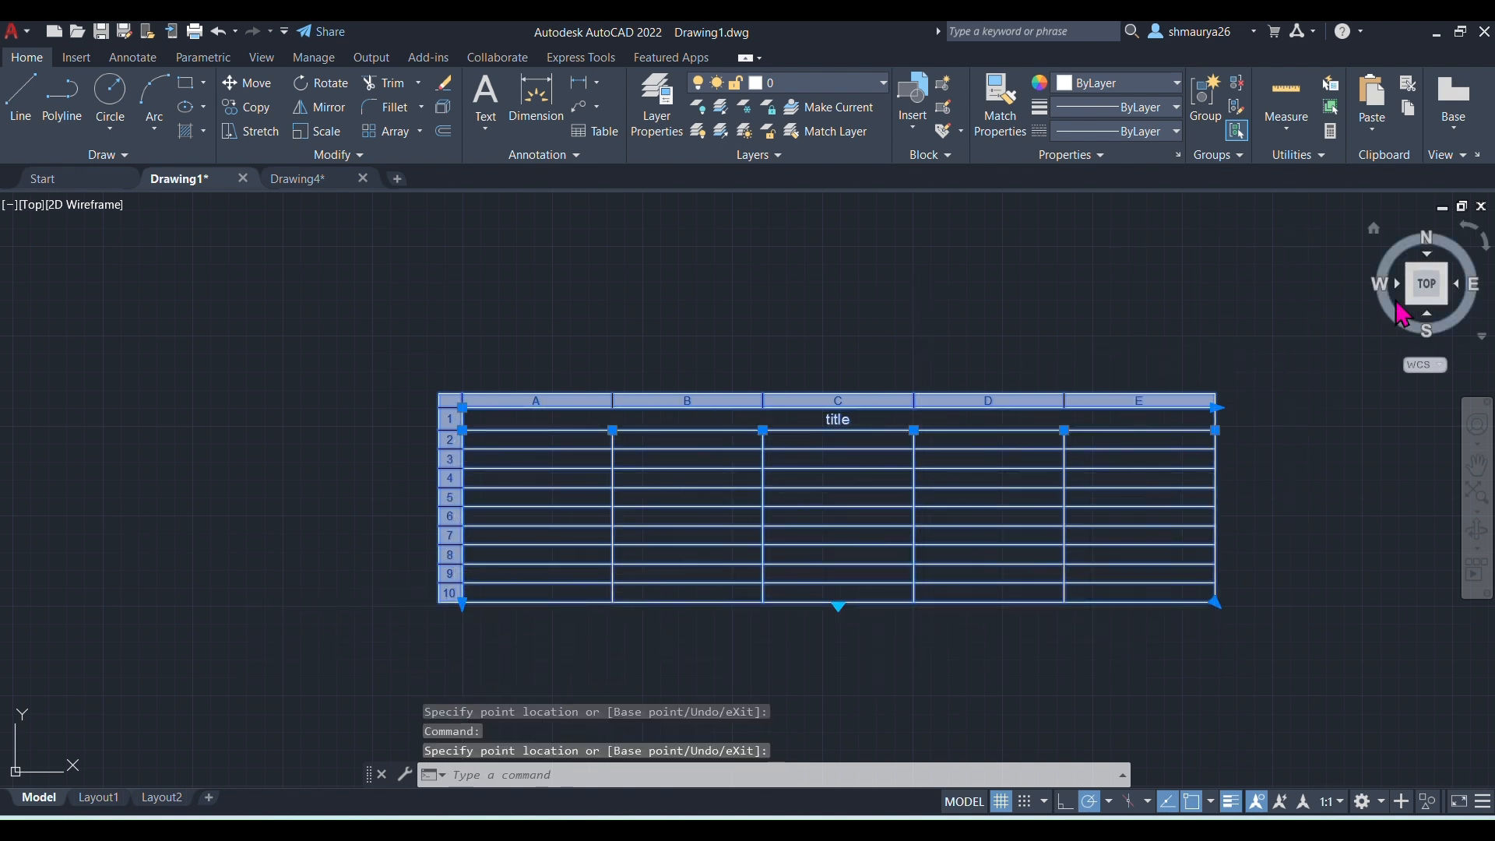
- Widen column A by shifting its border with B outward, and narrow column B by shifting its border with C inward
{"action": "left_click", "coordinate": [1426, 283]}
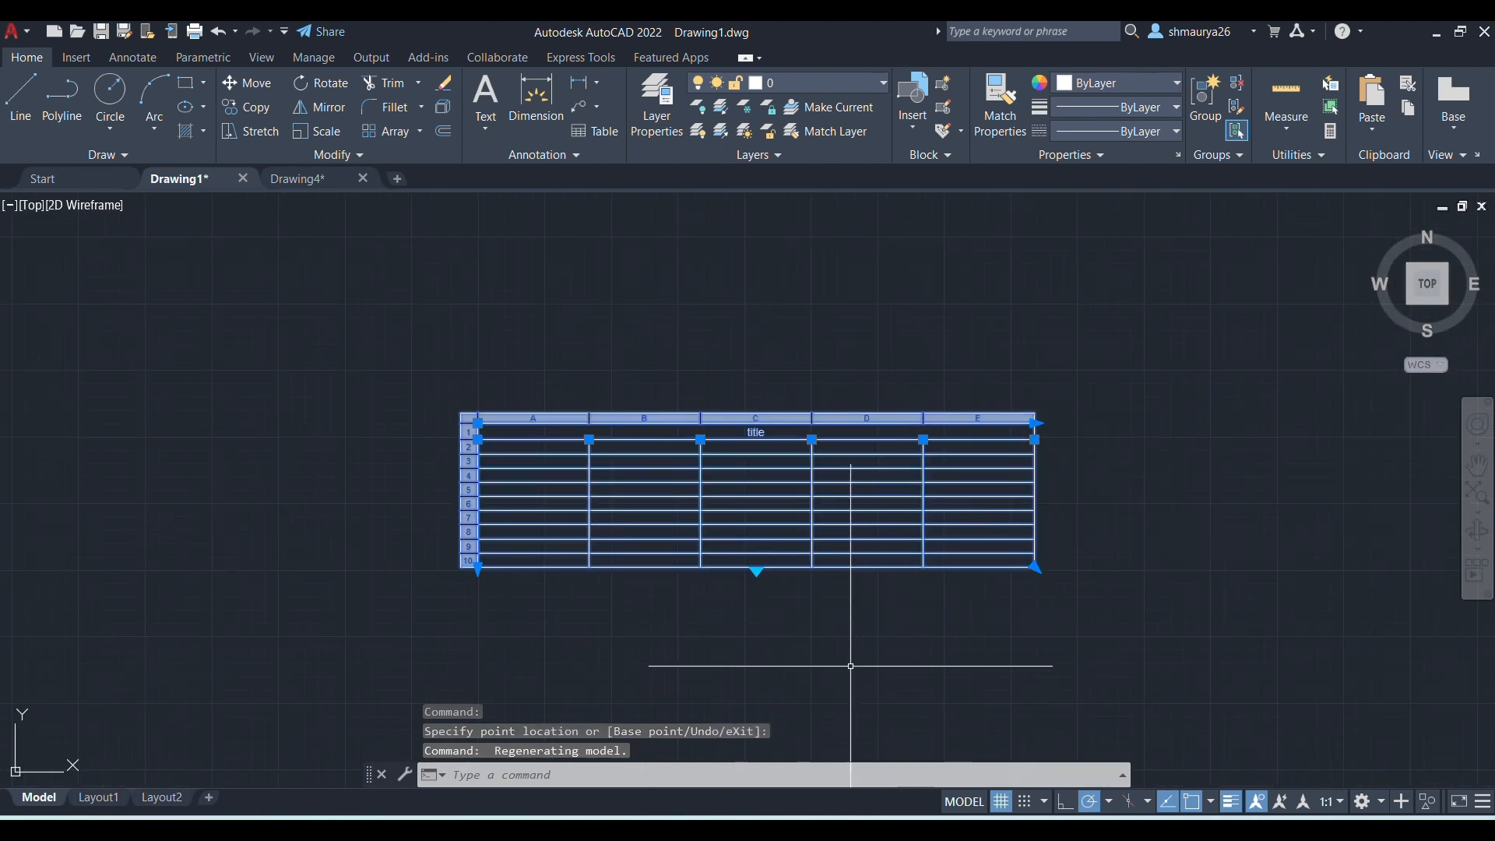
{"action": "scroll", "coordinate": [861, 651], "scroll_direction": "up", "scroll_amount": 5}
{"action": "scroll", "coordinate": [861, 651], "scroll_direction": "down", "scroll_amount": 5}
{"action": "scroll", "coordinate": [896, 648], "scroll_direction": "up", "scroll_amount": 4}
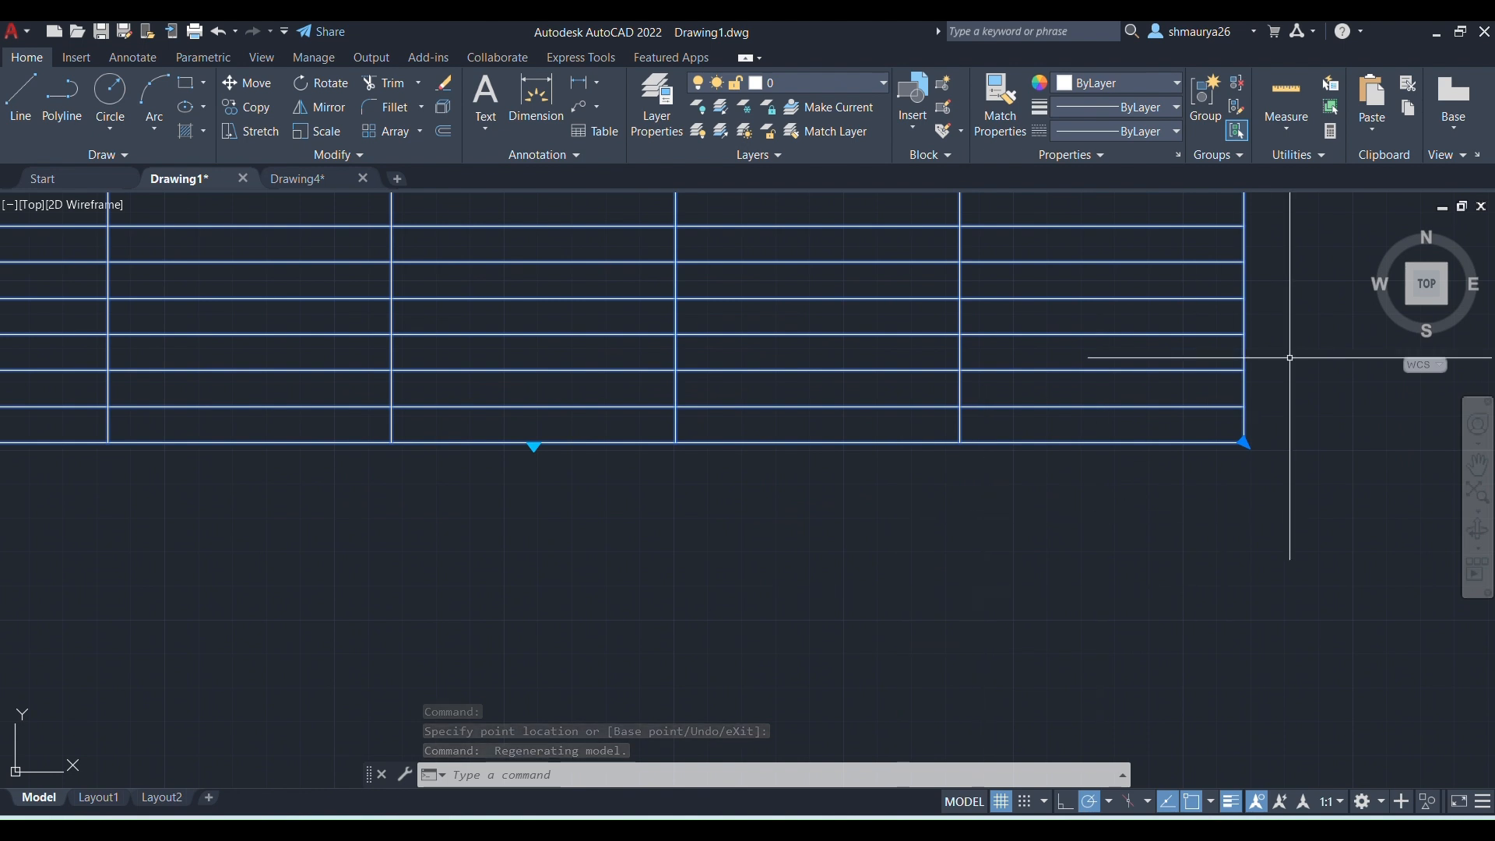
{"action": "left_click", "coordinate": [1425, 284]}
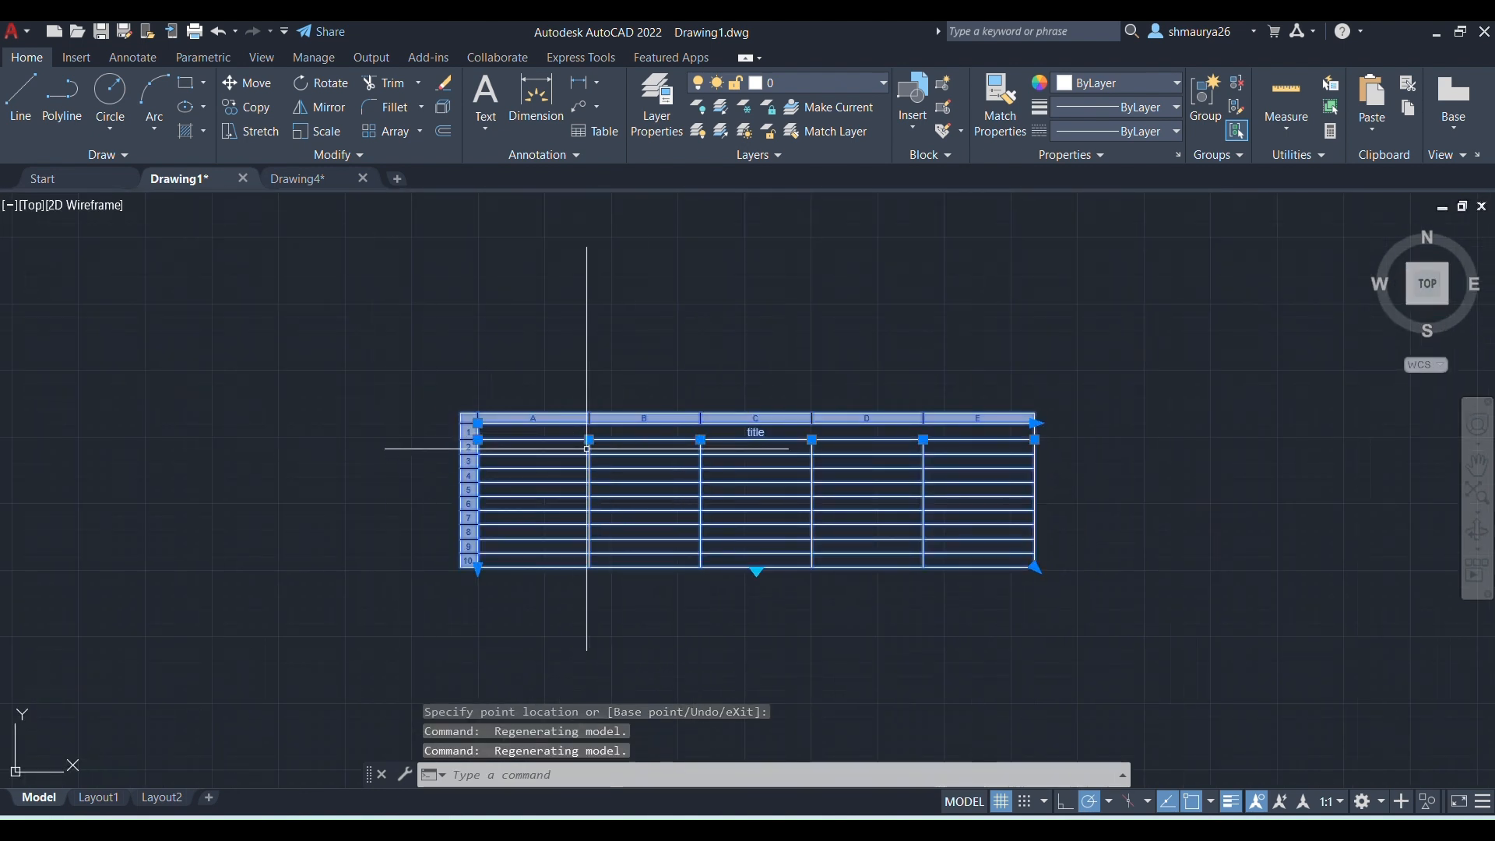
{"action": "left_click", "coordinate": [589, 439]}
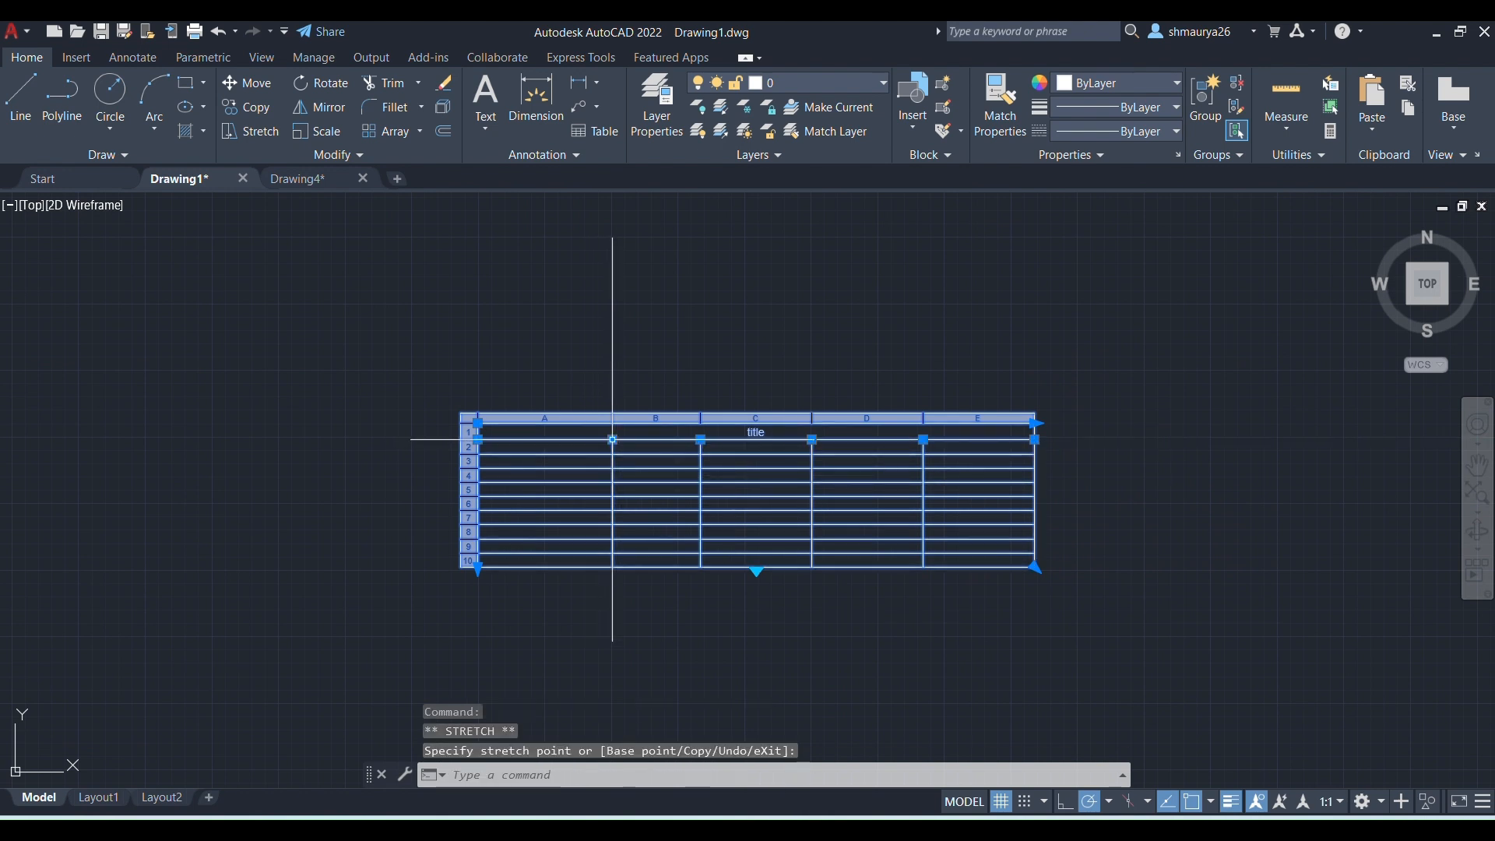
{"action": "left_click", "coordinate": [700, 440]}
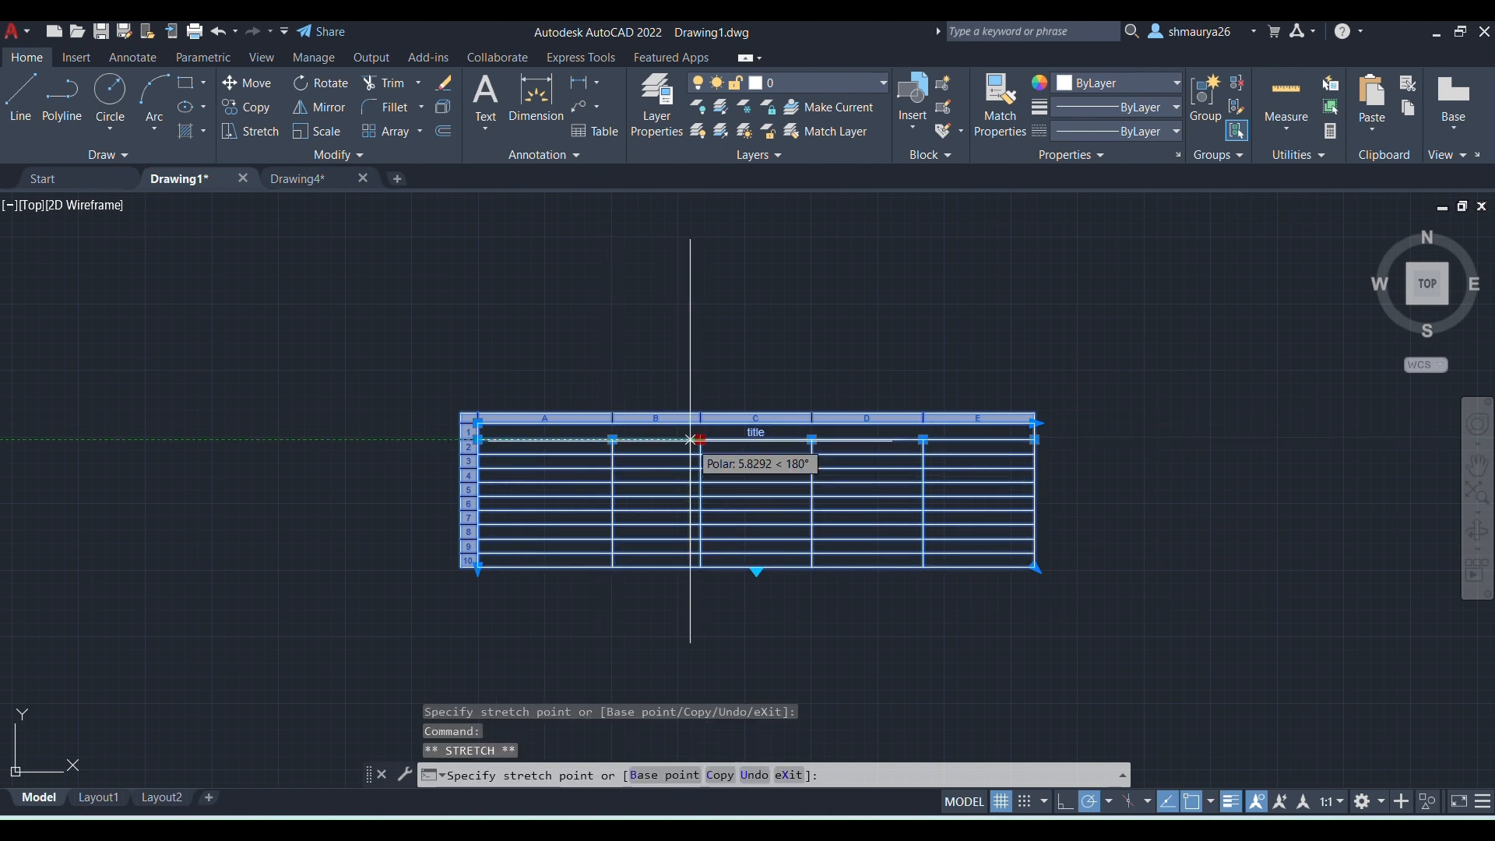
{"action": "left_click", "coordinate": [684, 440]}
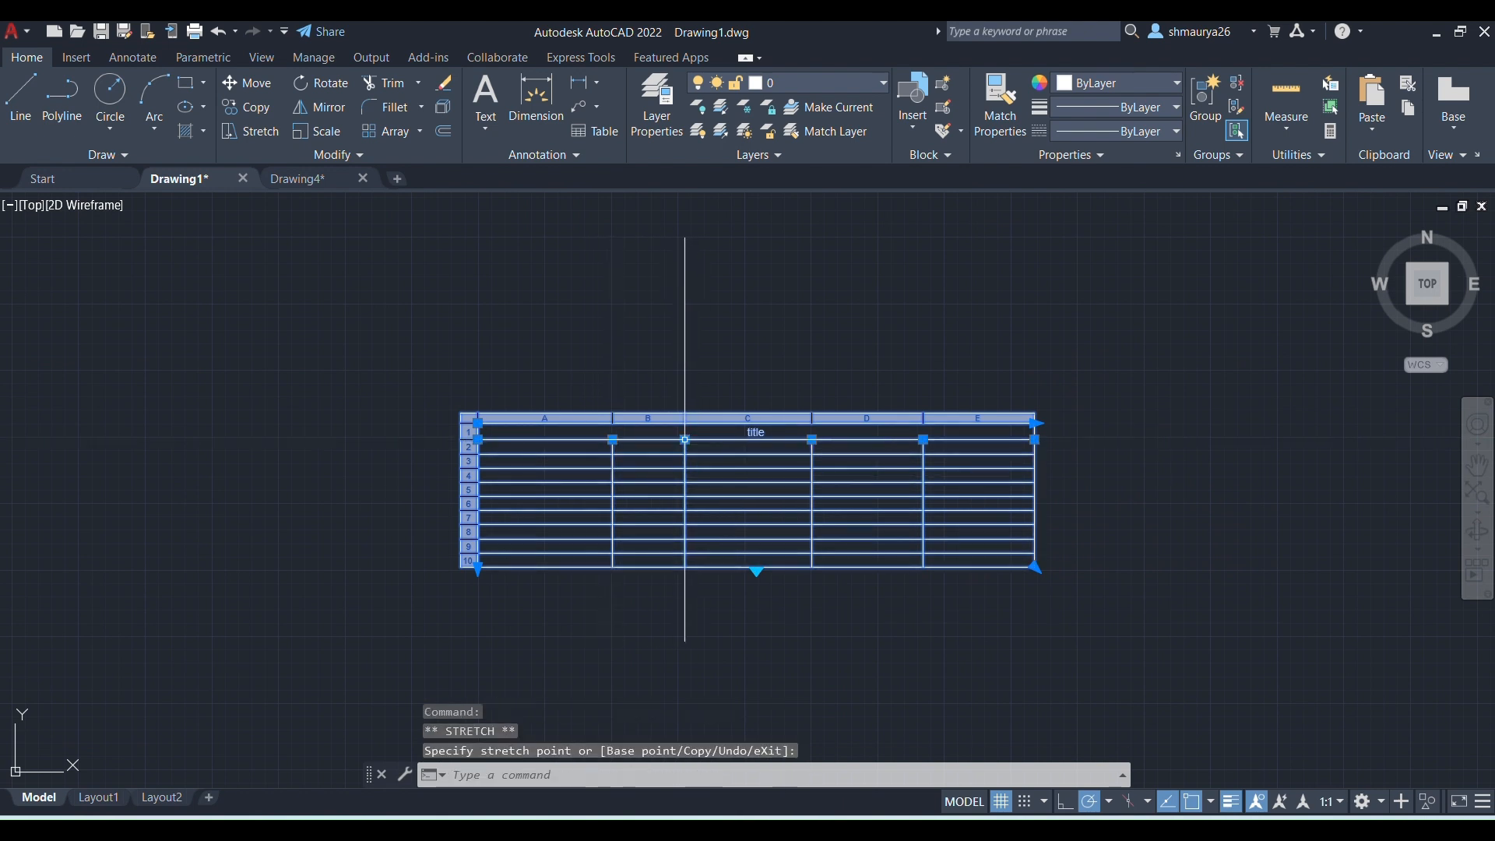
- Widen column C by shifting its border with D outward, and narrow column D by shifting its border with E inward
{"action": "left_click", "coordinate": [811, 440]}
{"action": "left_click", "coordinate": [835, 439]}
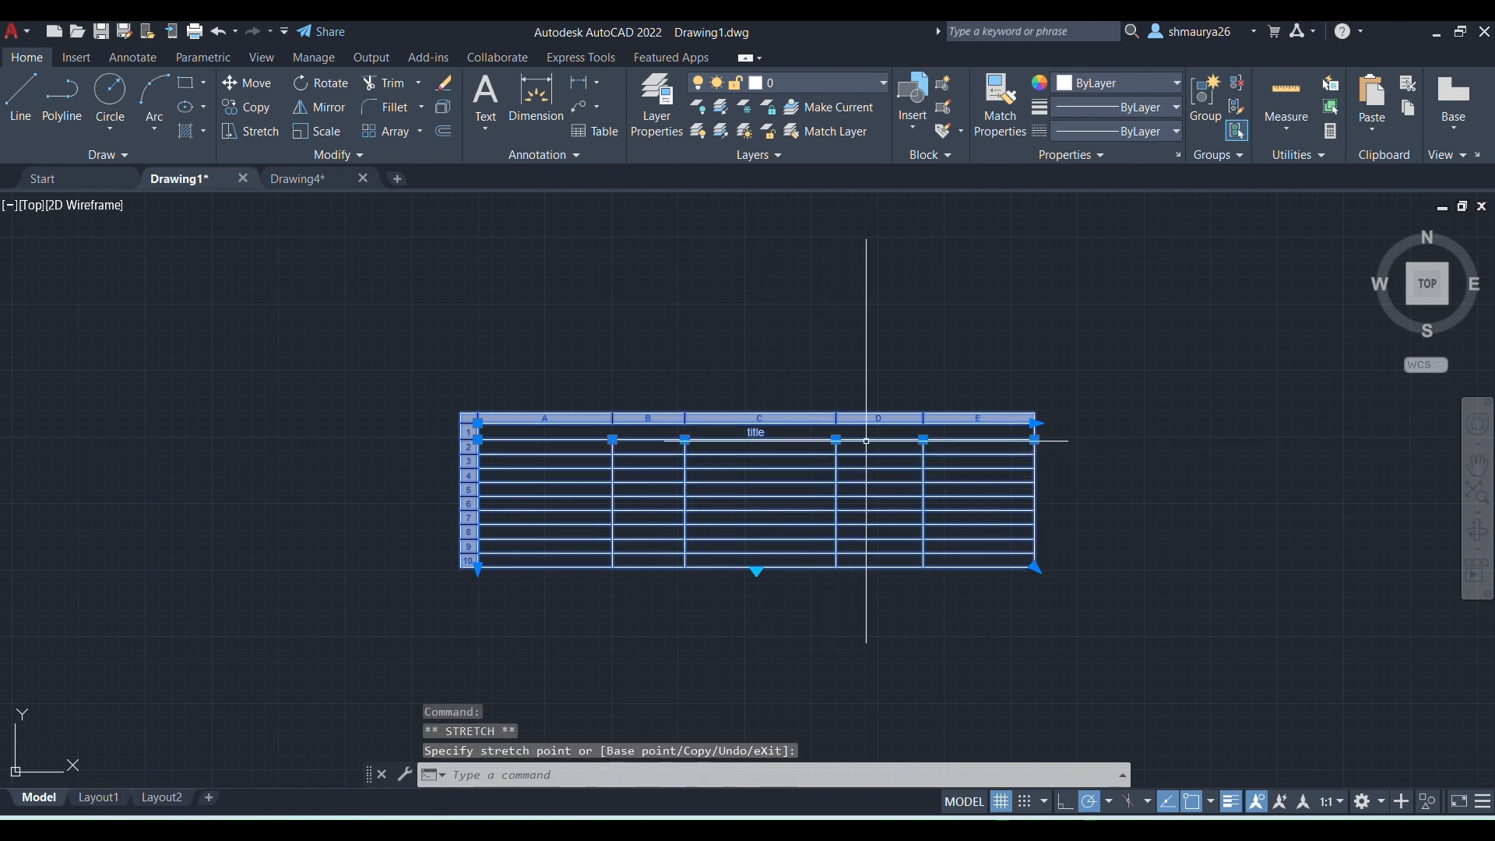
{"action": "left_click", "coordinate": [922, 439]}
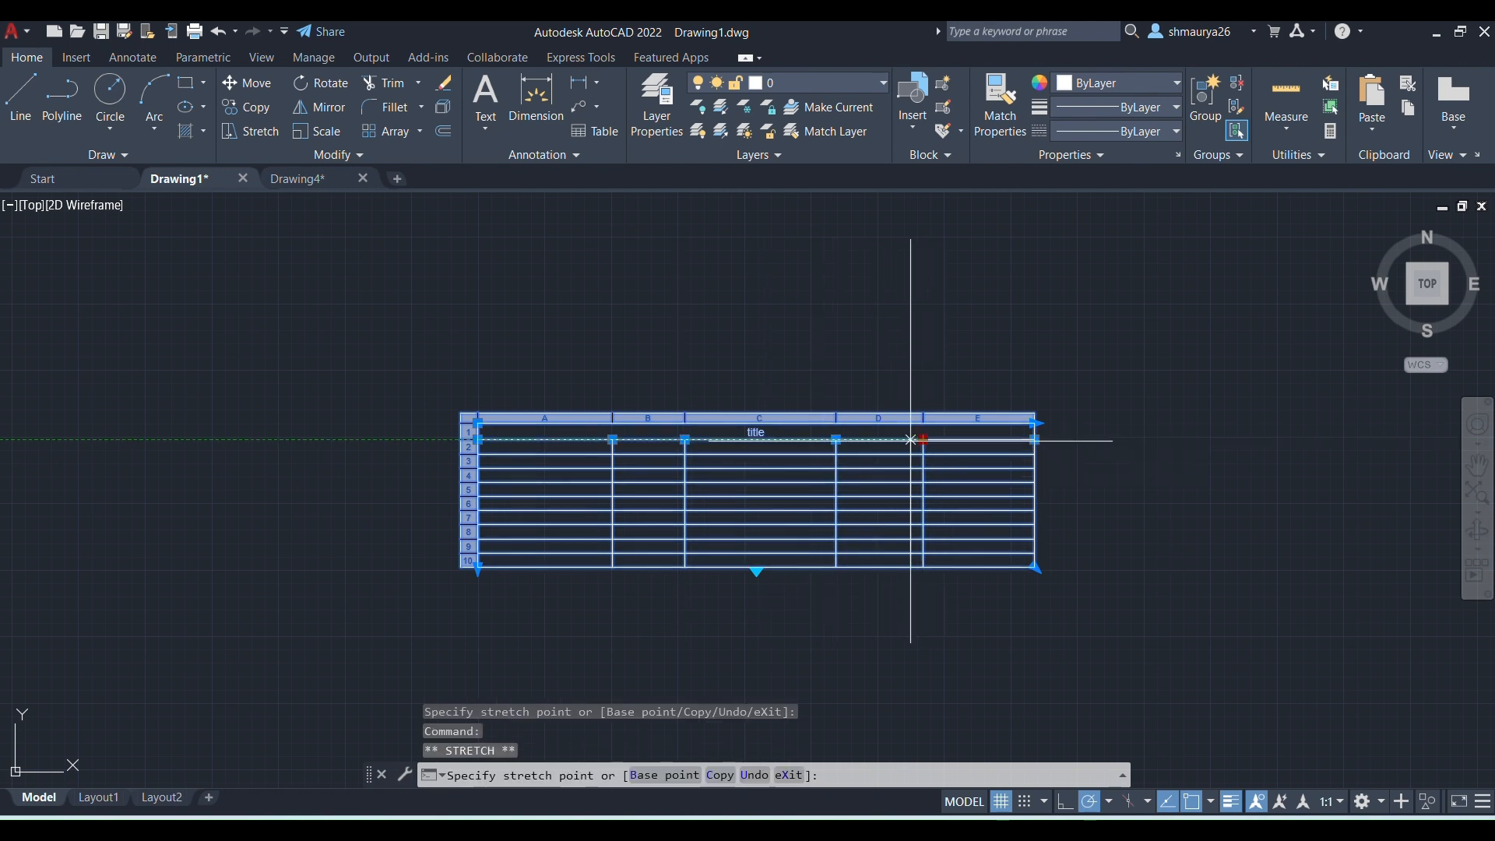
{"action": "left_click", "coordinate": [895, 440]}
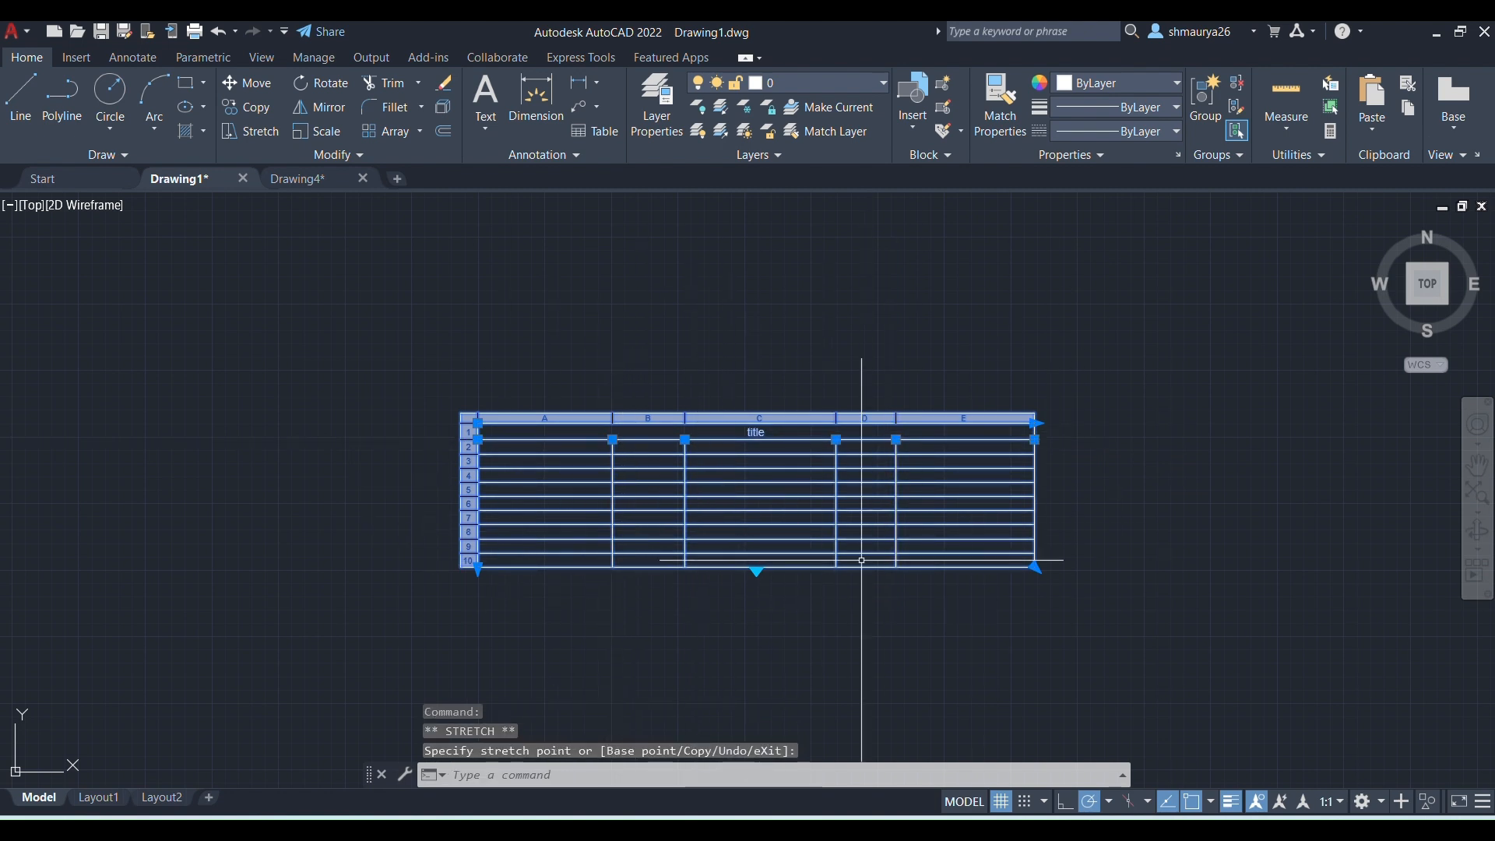
{"action": "left_click", "coordinate": [259, 373]}
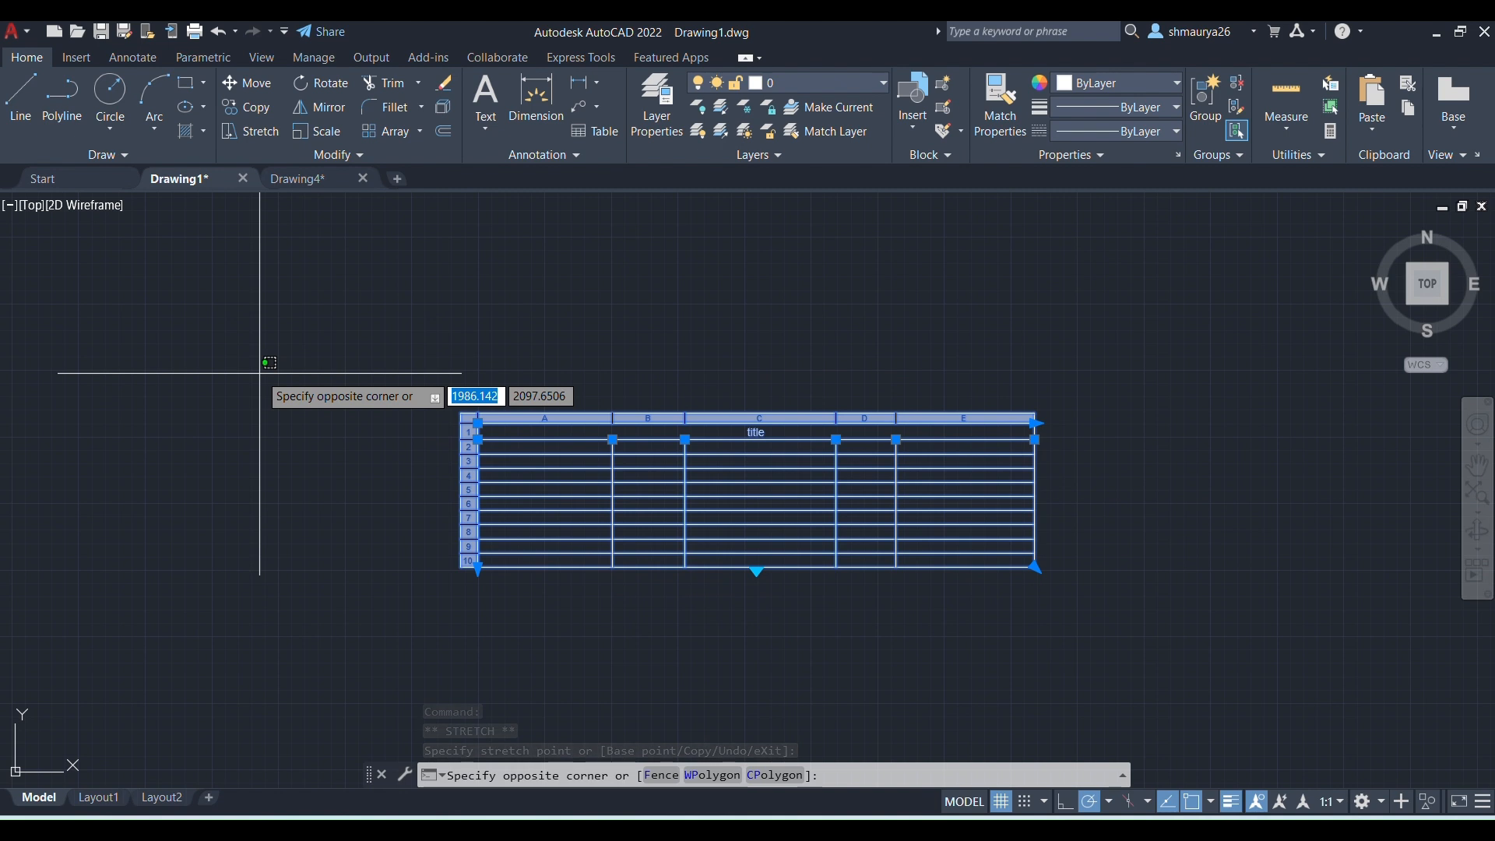
- Deselect the whole table, select cell C9 and insert a column to its left
{"action": "key", "text": "Escape"}
{"action": "key", "text": "Escape"}
{"action": "key", "text": "Escape"}
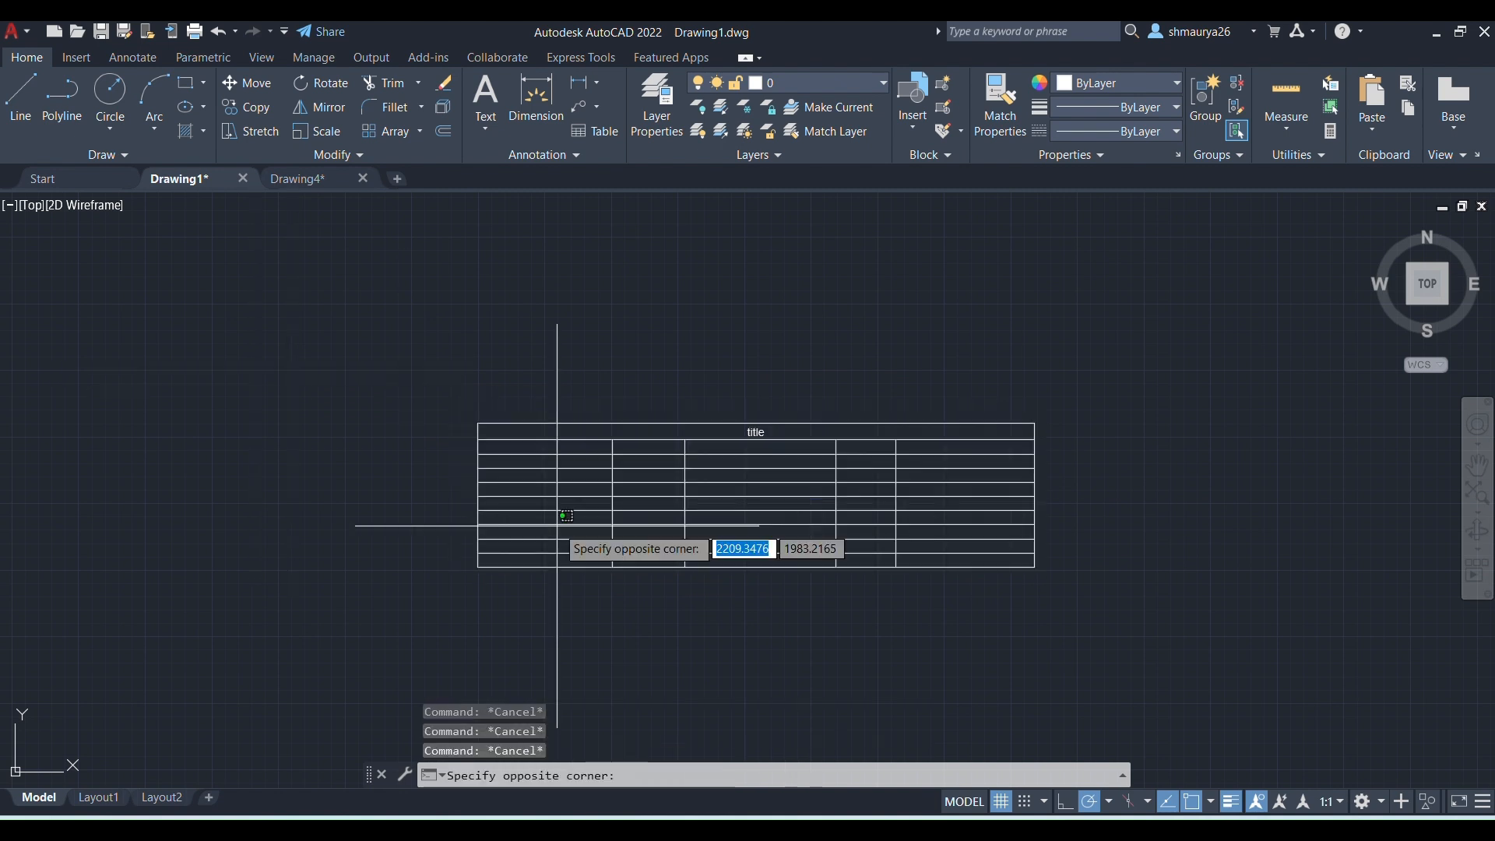
{"action": "left_click", "coordinate": [556, 526]}
{"action": "left_click", "coordinate": [721, 545]}
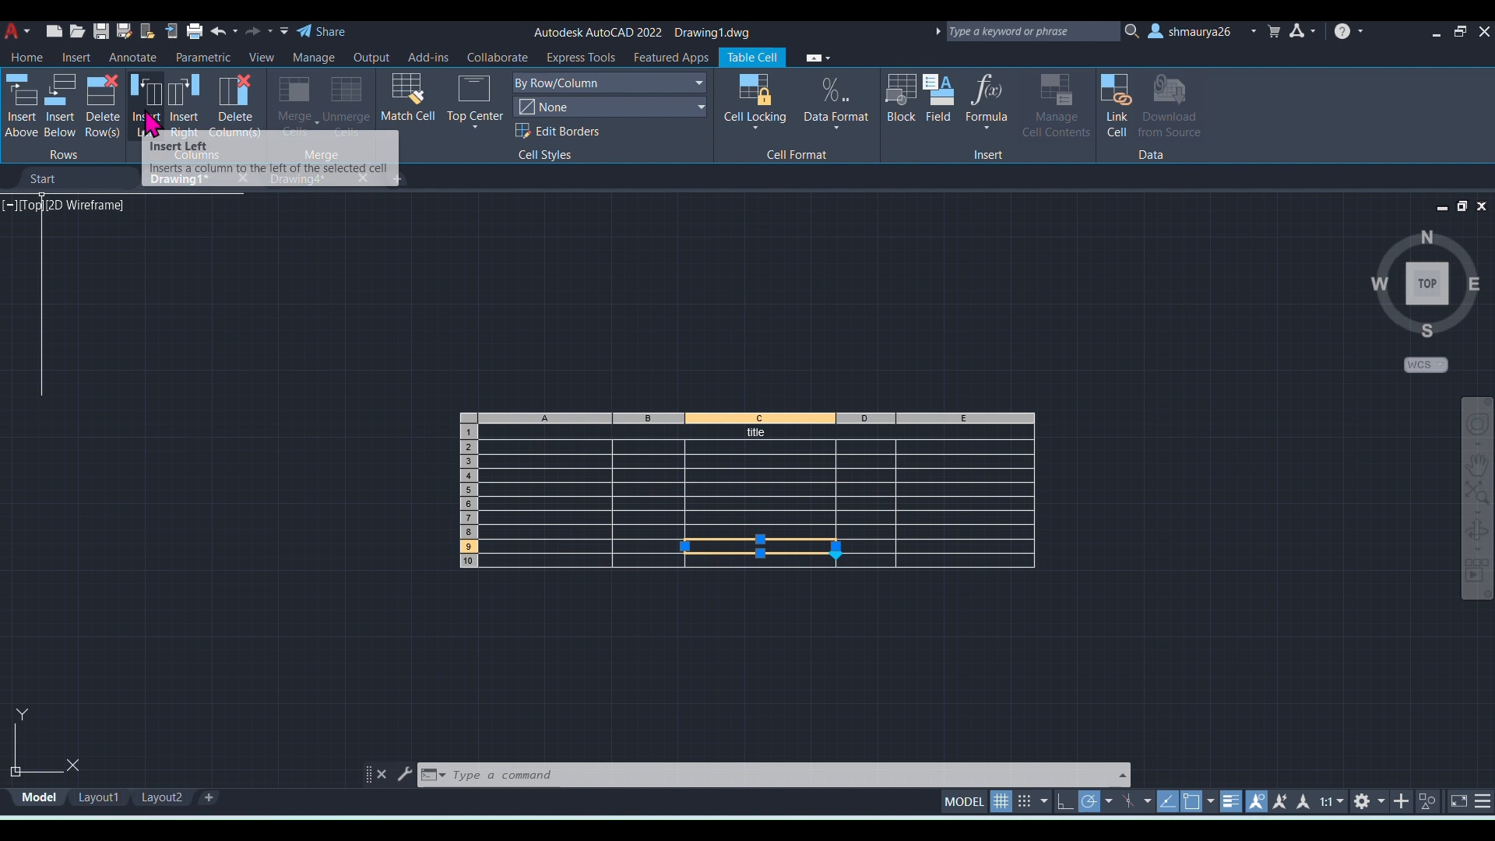
{"action": "left_click", "coordinate": [148, 122]}
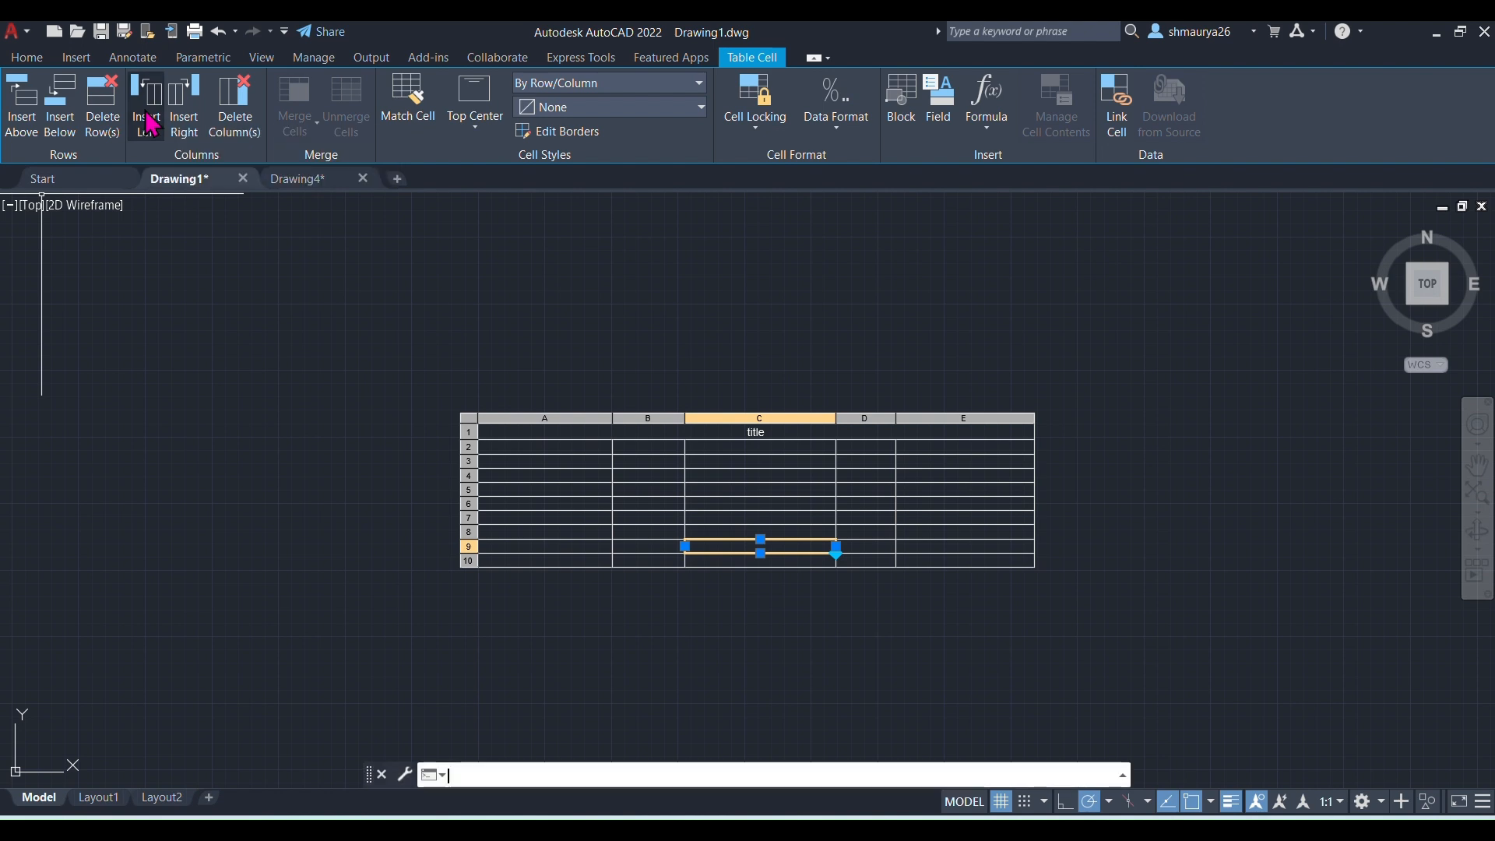
- Insert five rows above the selected cell and two rows below it, and delete the column containing that cell
{"action": "left_click", "coordinate": [22, 121]}
{"action": "left_click", "coordinate": [22, 121]}
{"action": "left_click", "coordinate": [22, 121]}
{"action": "left_click", "coordinate": [22, 121]}
{"action": "left_click", "coordinate": [15, 125]}
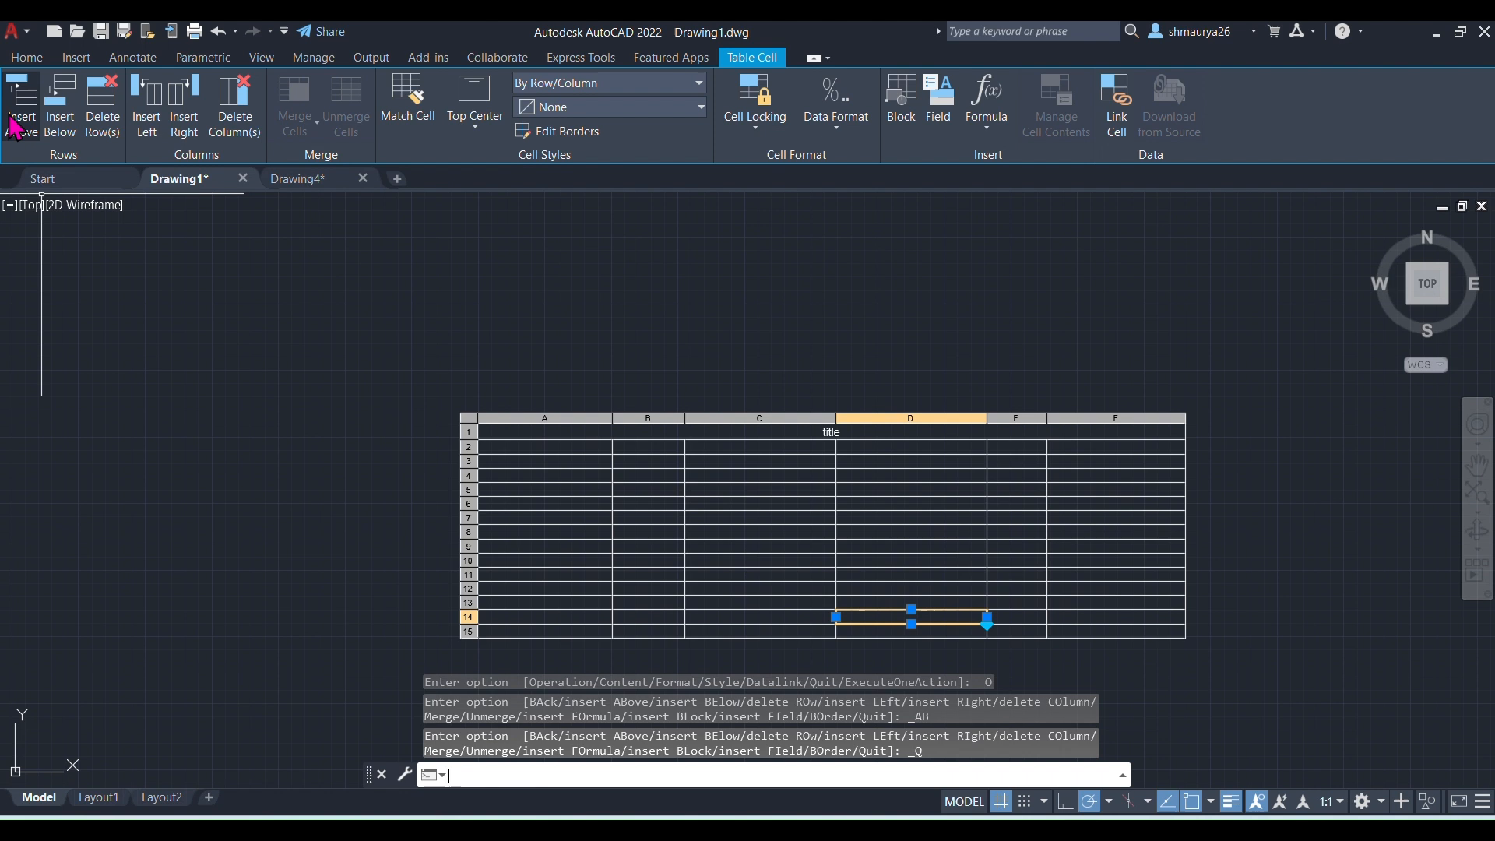
{"action": "left_click", "coordinate": [60, 120]}
{"action": "left_click", "coordinate": [60, 121]}
{"action": "left_click", "coordinate": [233, 117]}
- Merge all cells of the block B4 to D10 into one cell and unmerge them again
{"action": "left_click", "coordinate": [645, 517]}
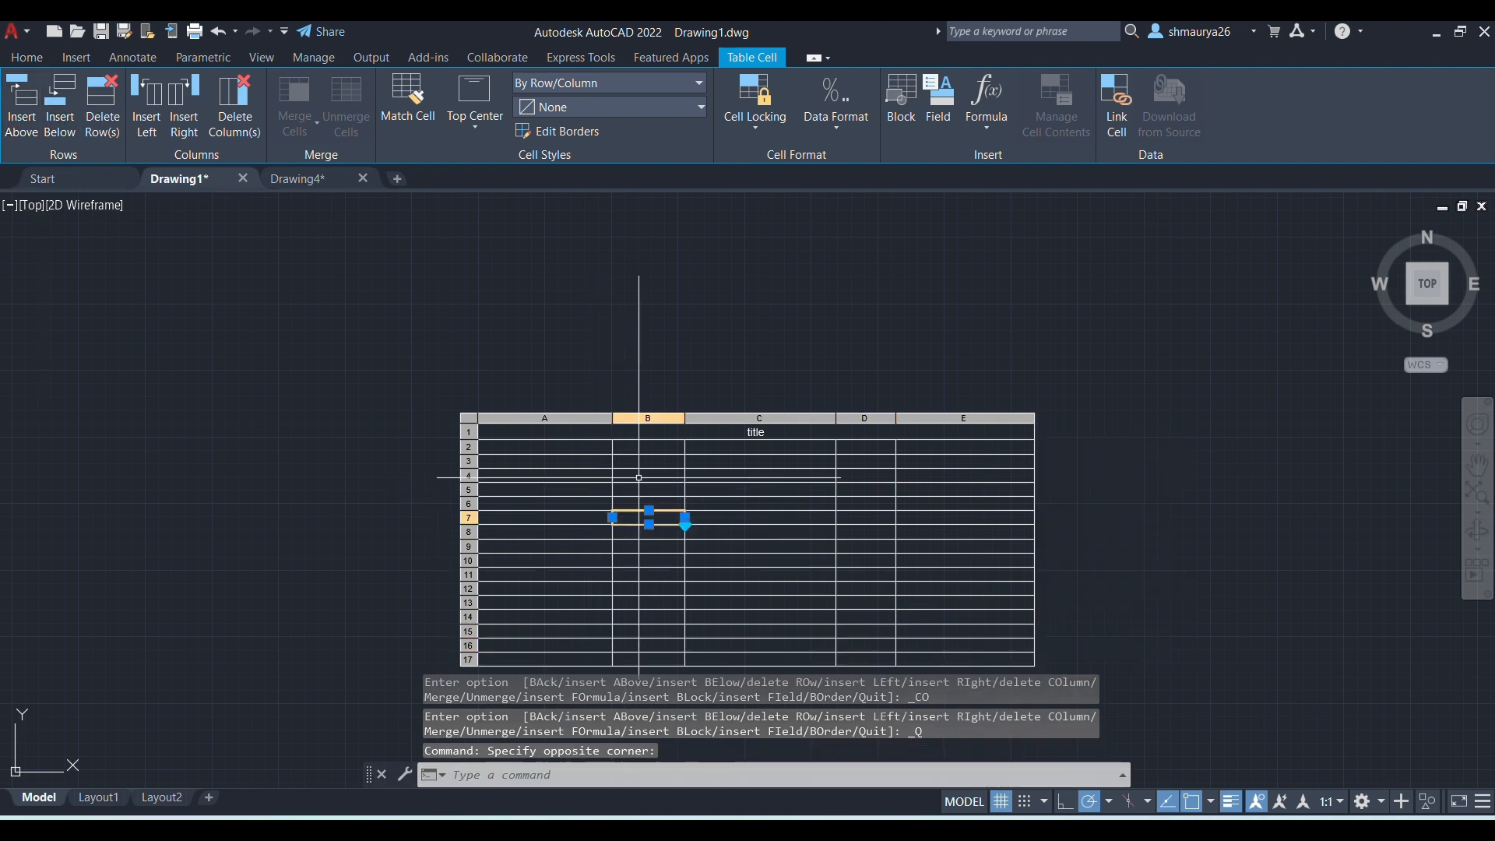
{"action": "left_click_drag", "start_coordinate": [638, 477], "coordinate": [635, 540]}
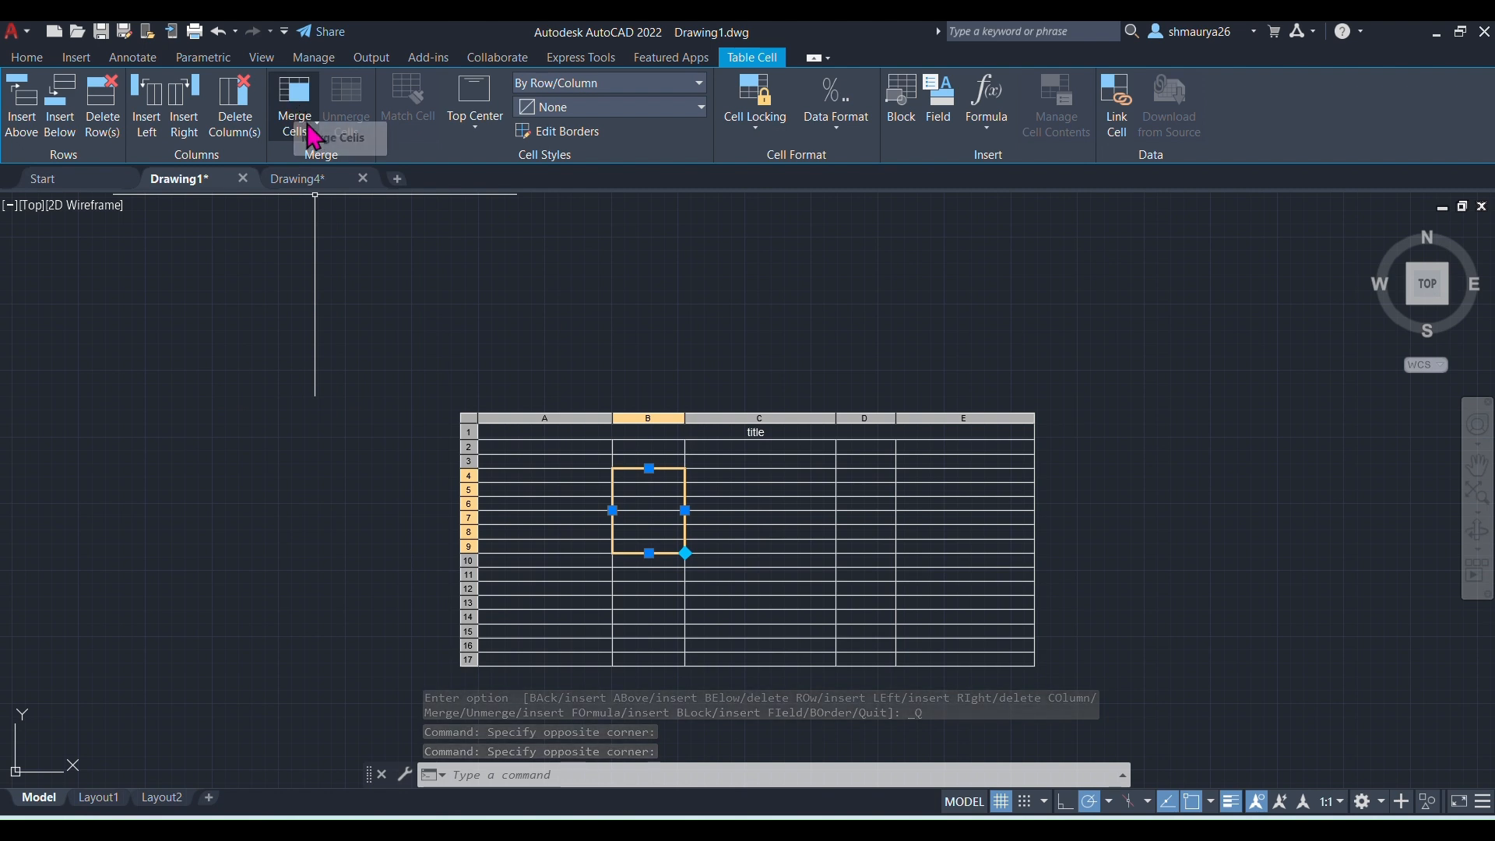
{"action": "left_click", "coordinate": [740, 474]}
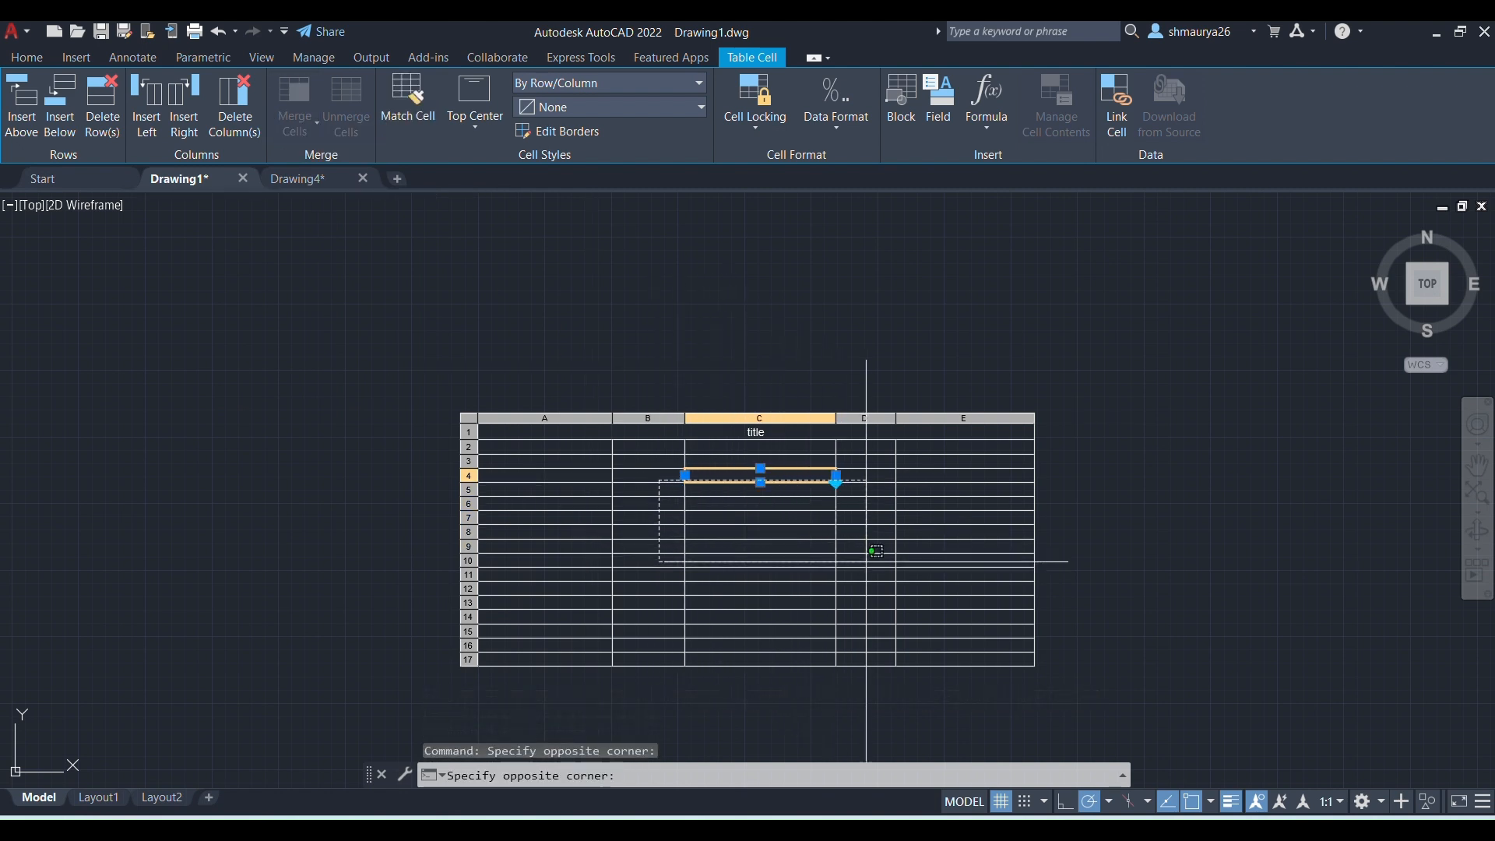
{"action": "left_click", "coordinate": [872, 552]}
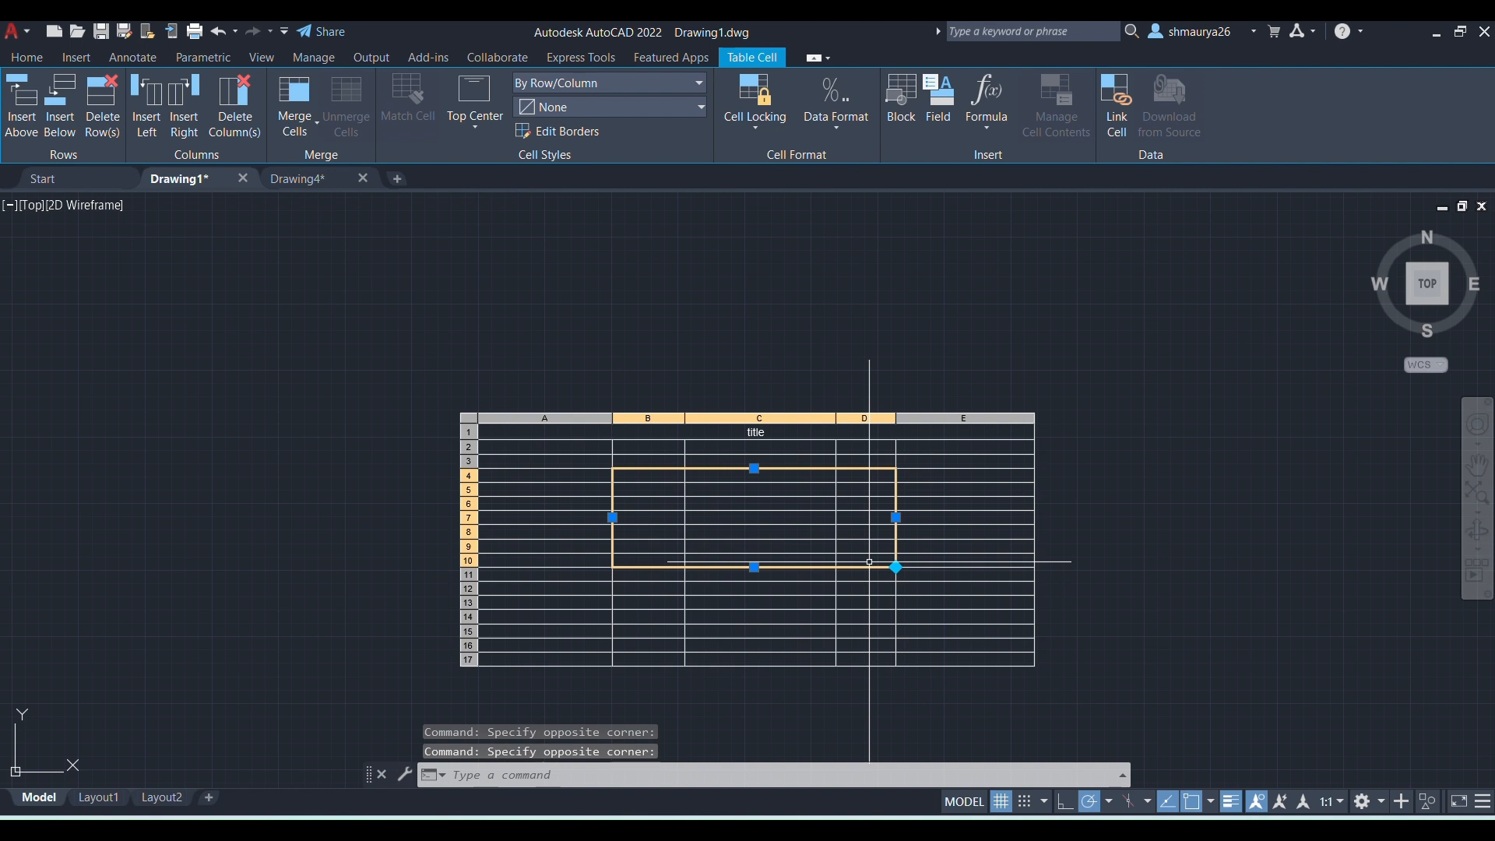
{"action": "left_click", "coordinate": [317, 125]}
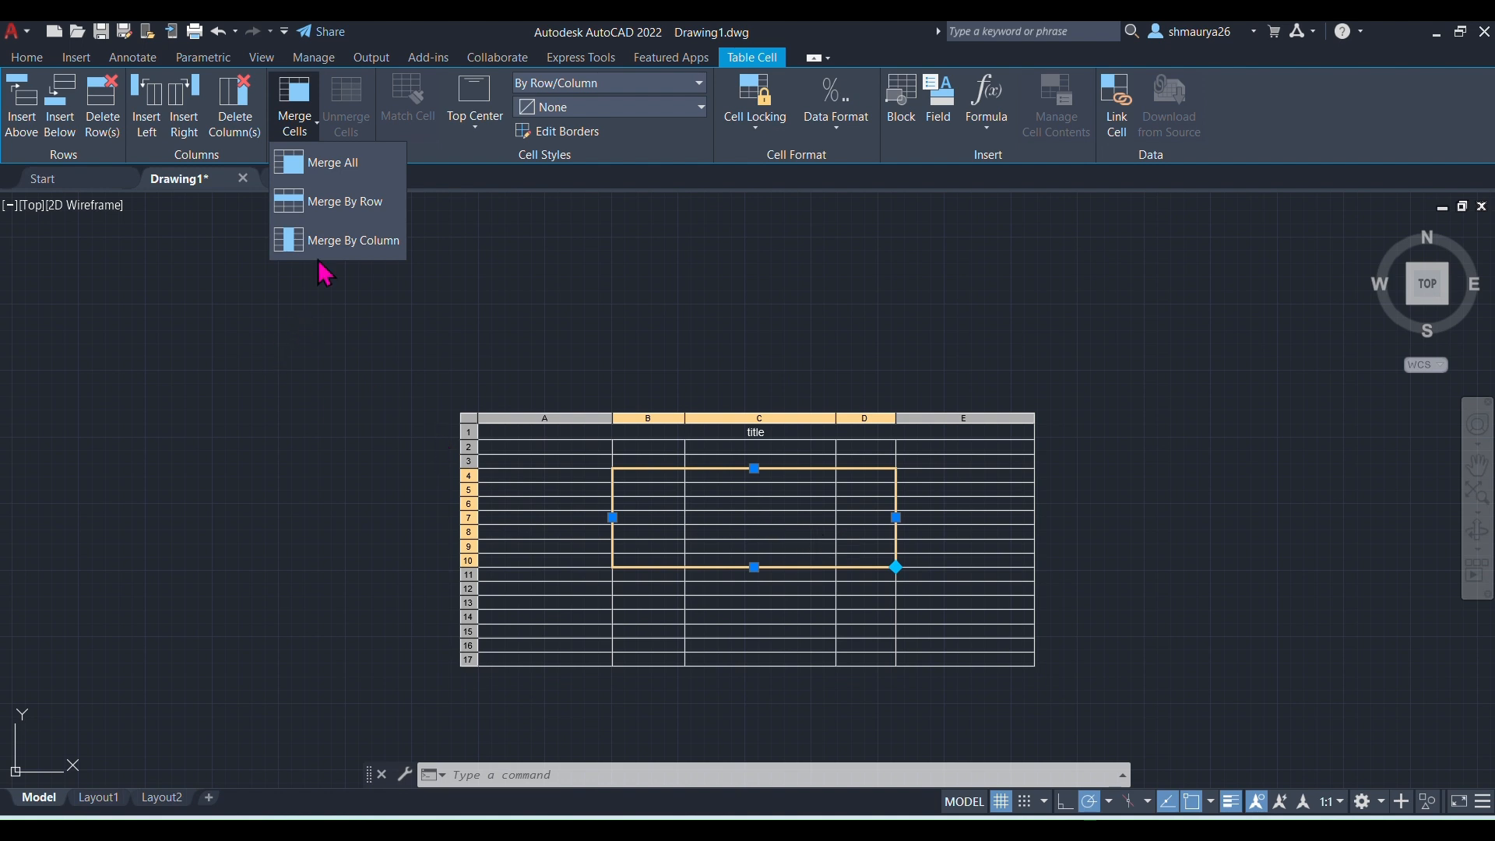
{"action": "left_click", "coordinate": [331, 163]}
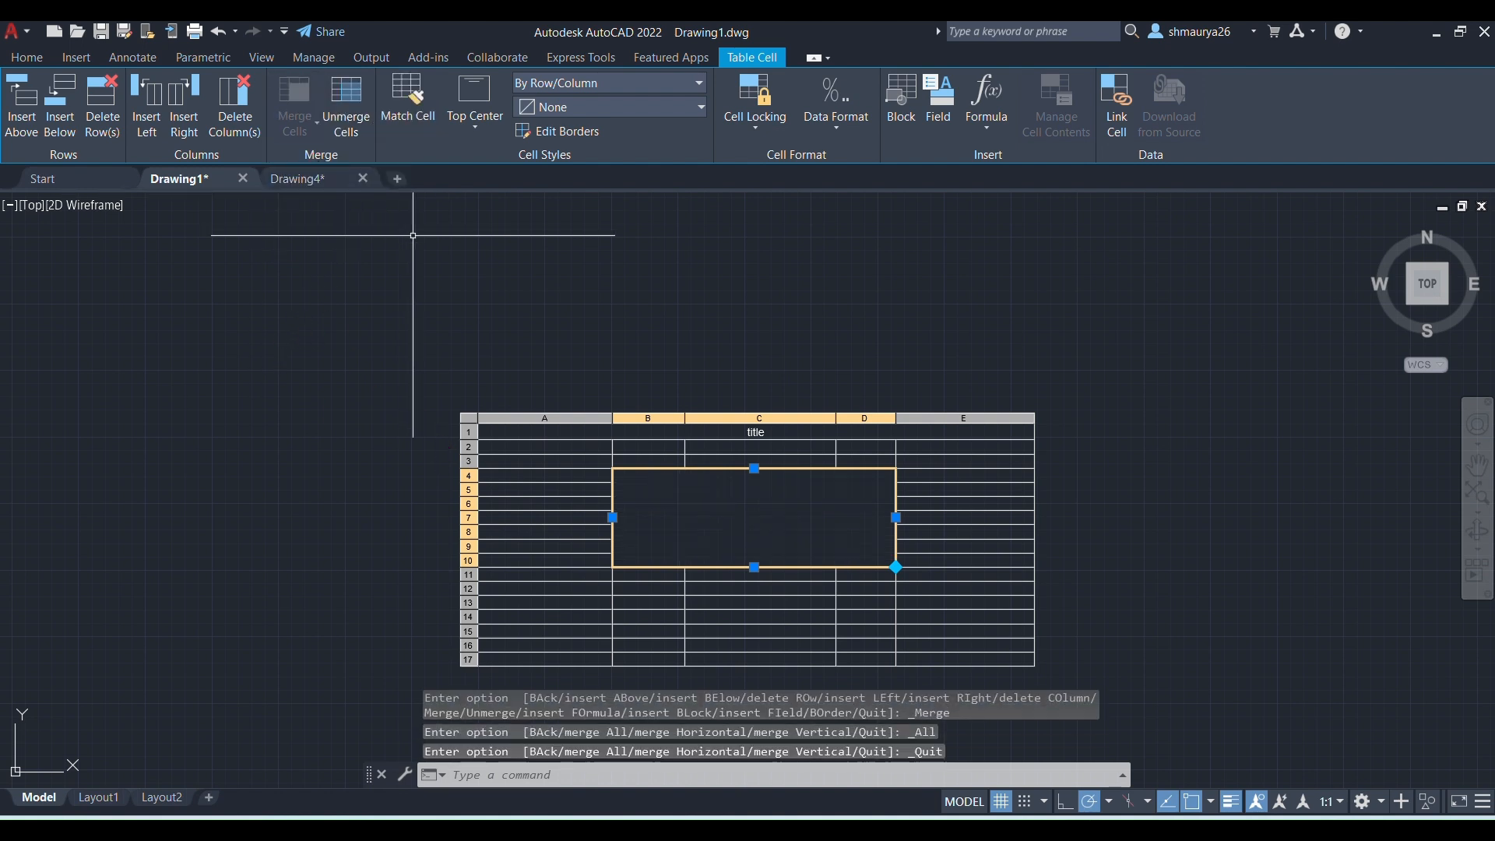
{"action": "left_click", "coordinate": [344, 115]}
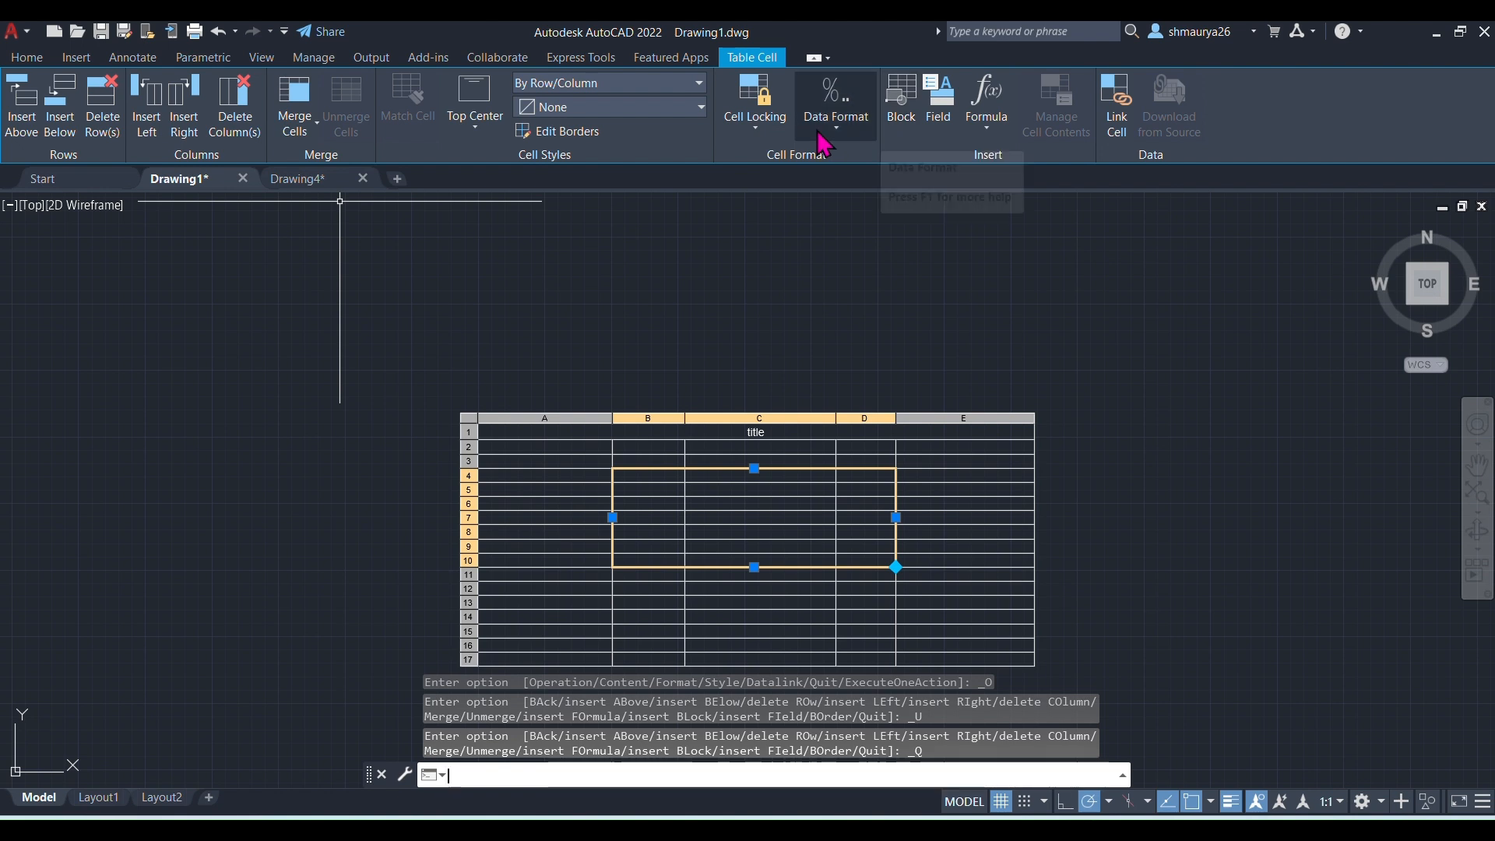
{"action": "left_click", "coordinate": [753, 120]}
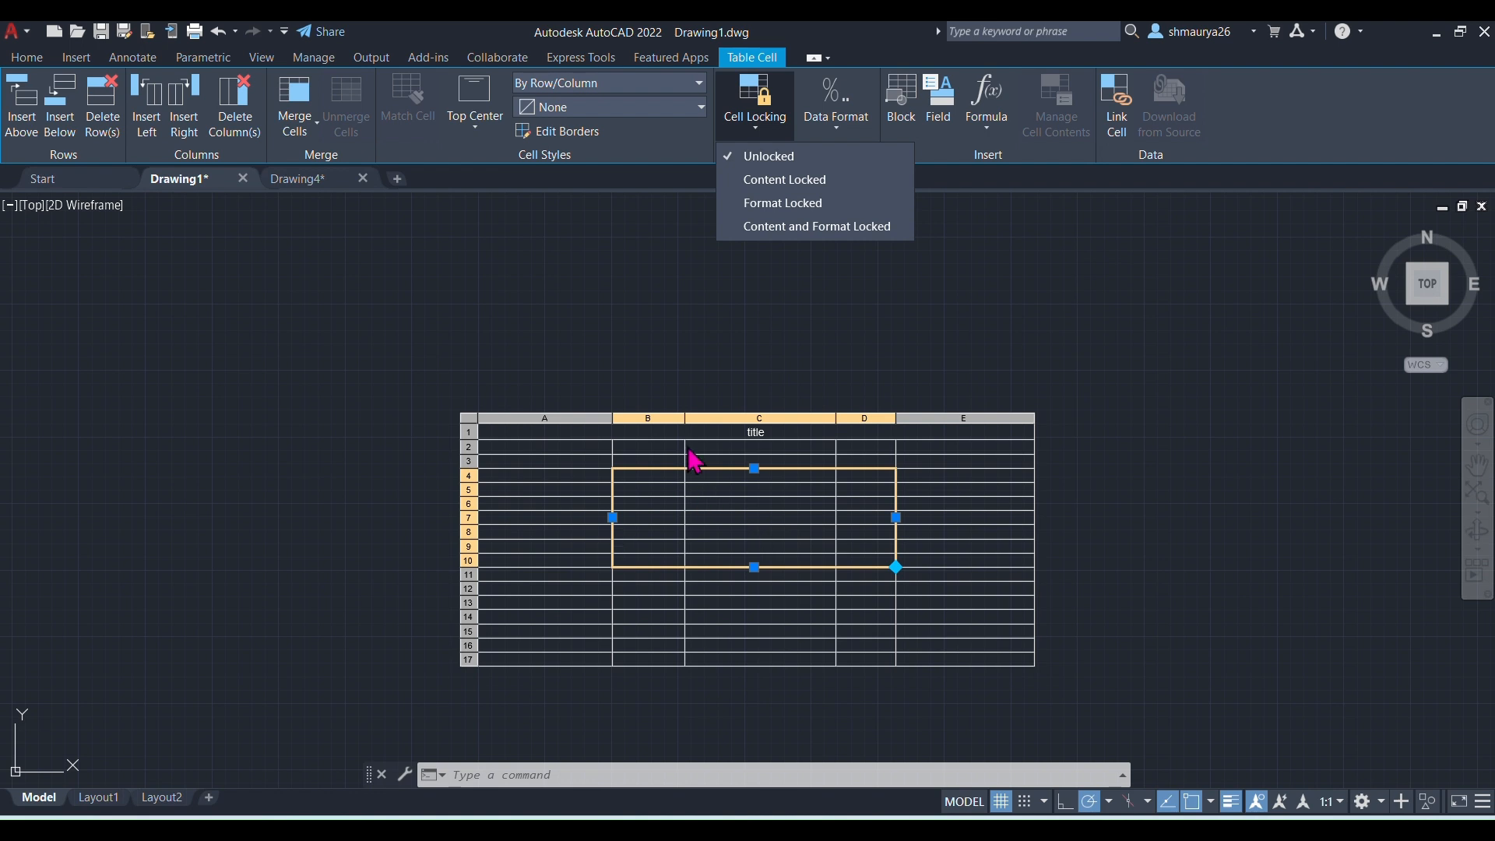
{"action": "left_click", "coordinate": [754, 133]}
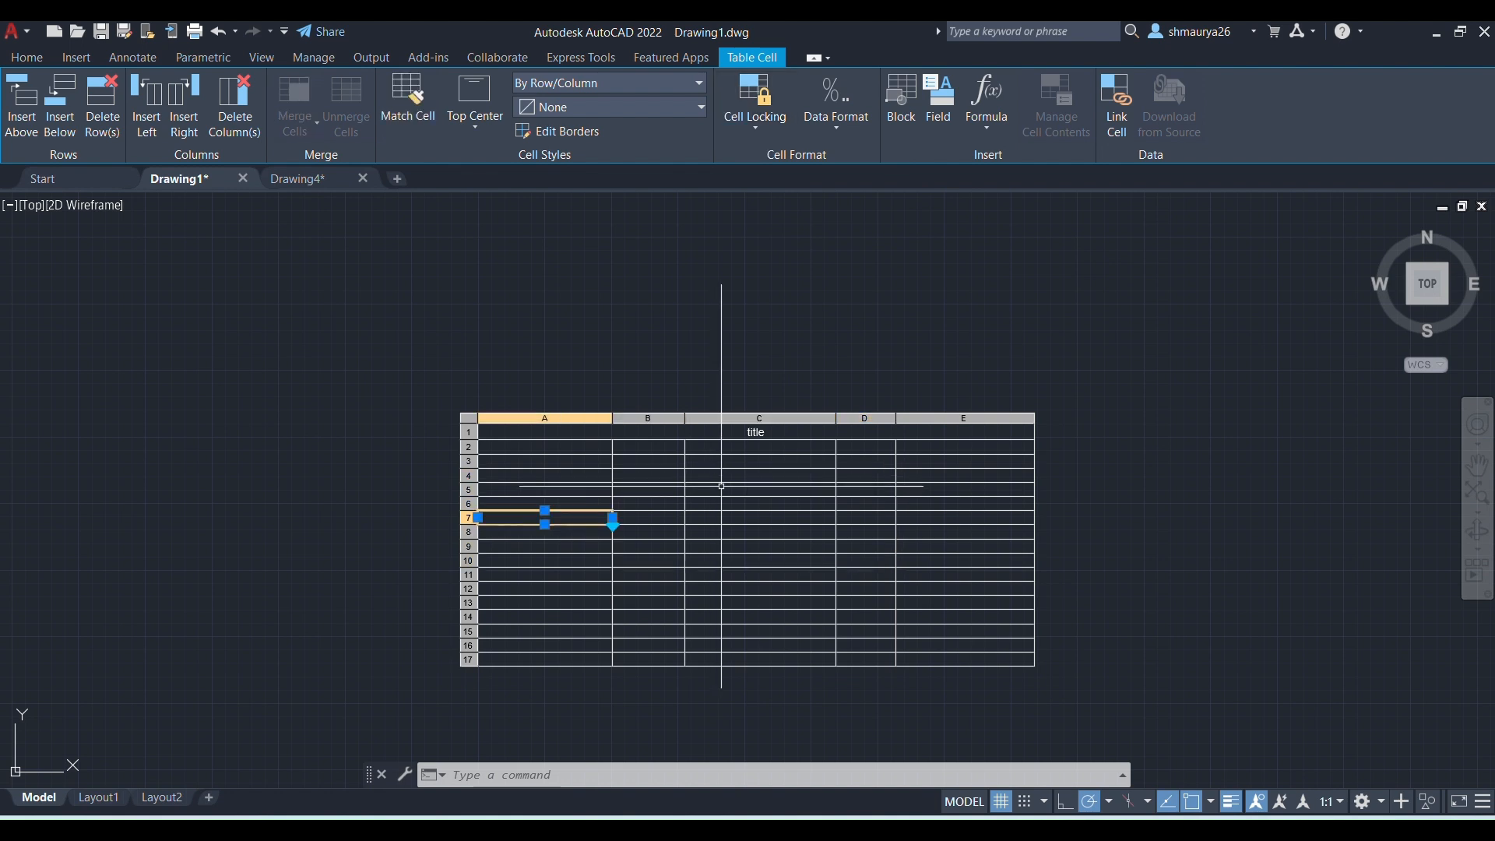
- Set the data format of cells C4 to C10 to Percentage
{"action": "left_click_drag", "start_coordinate": [731, 473], "coordinate": [730, 561]}
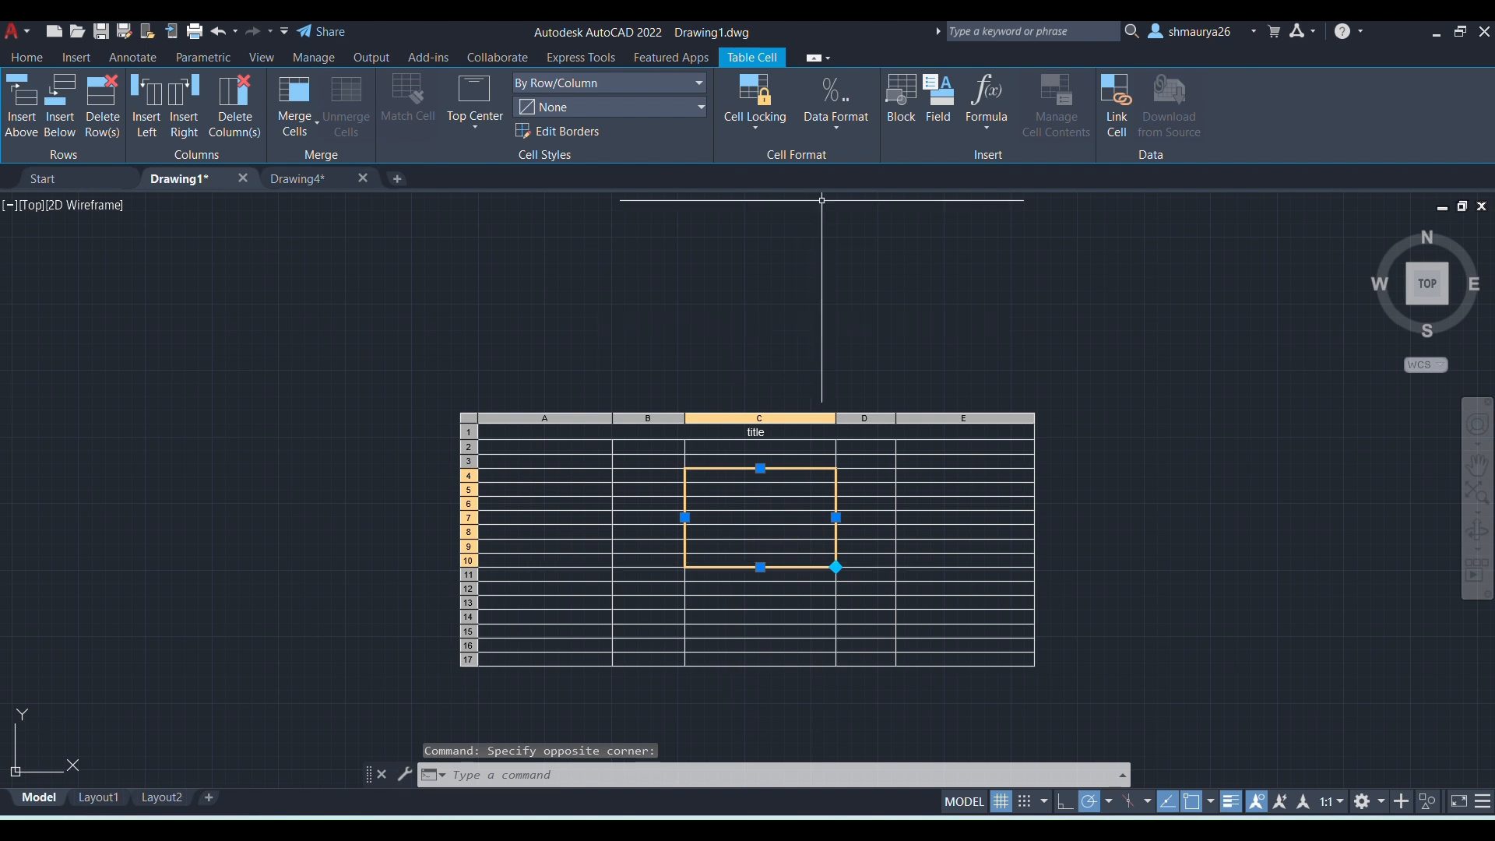
{"action": "left_click", "coordinate": [835, 128]}
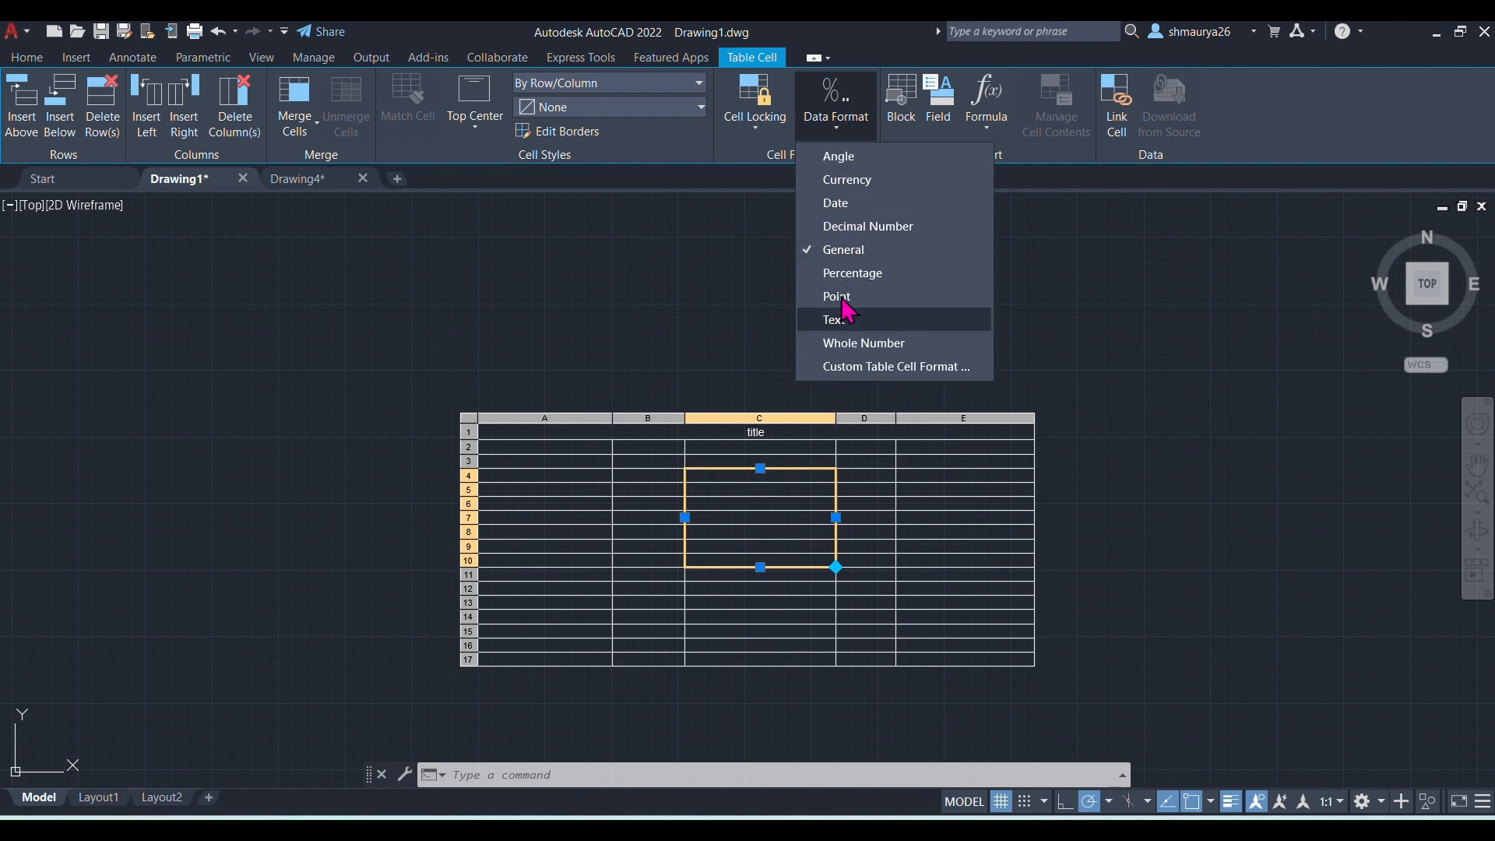
{"action": "left_click", "coordinate": [838, 274]}
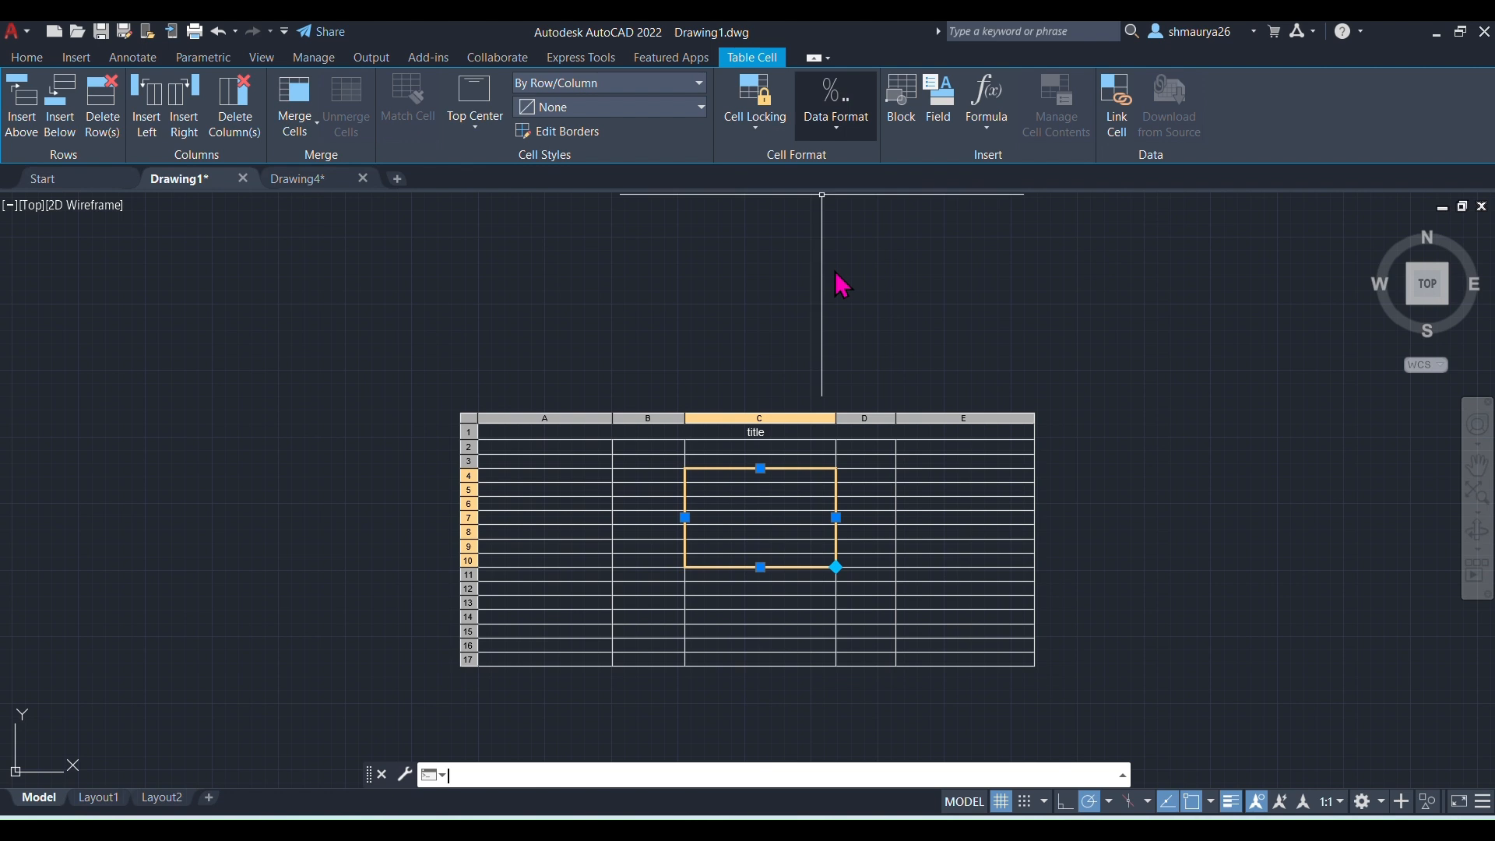
- Enter 45 in cell C5 and 46 in cell C6, and finish the text editing
{"action": "left_click", "coordinate": [735, 493]}
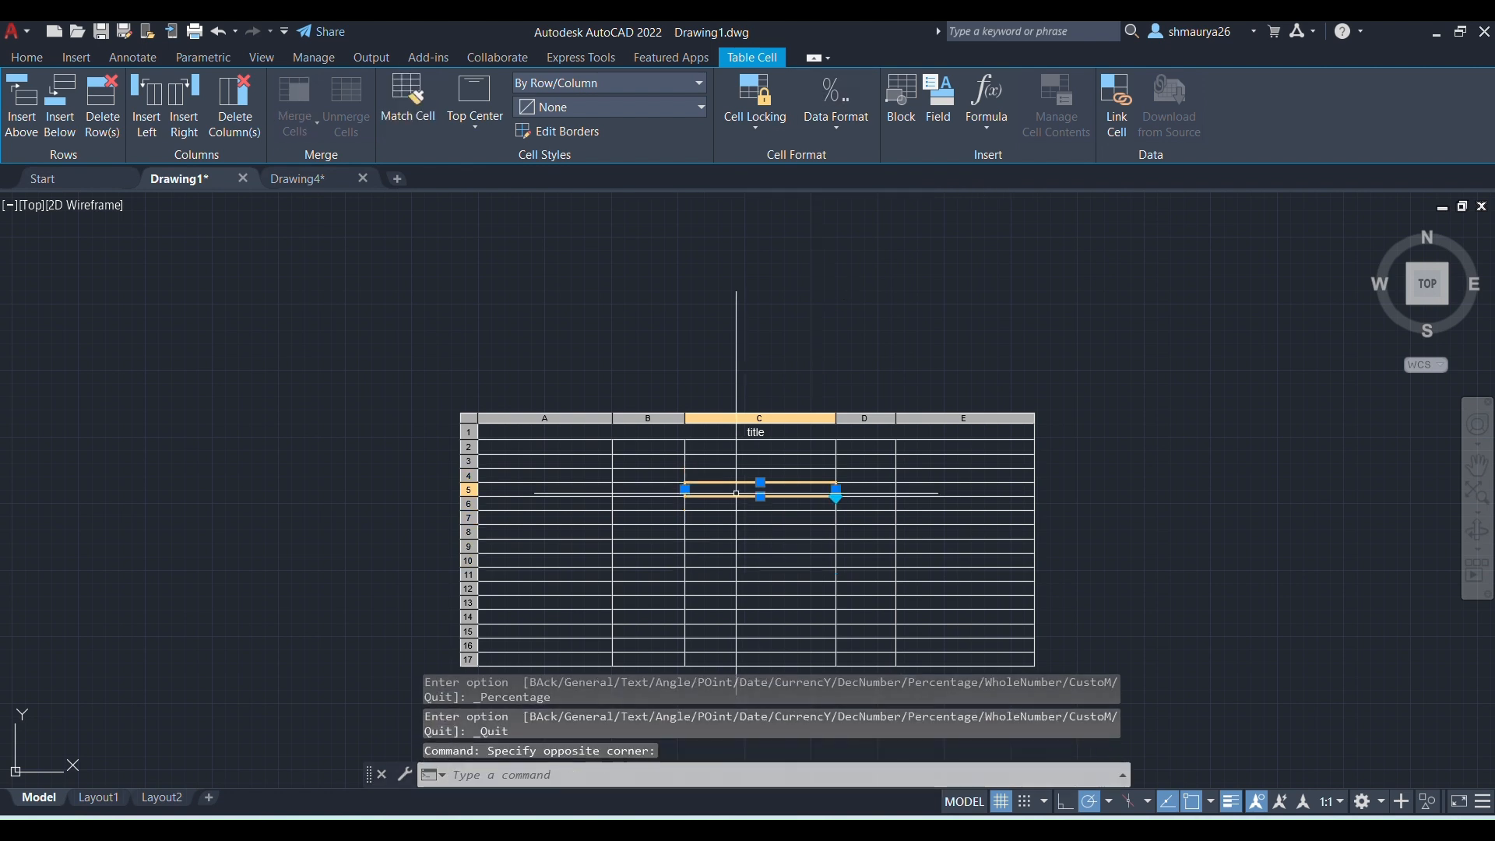
{"action": "type", "text": "45"}
{"action": "key", "text": "Return"}
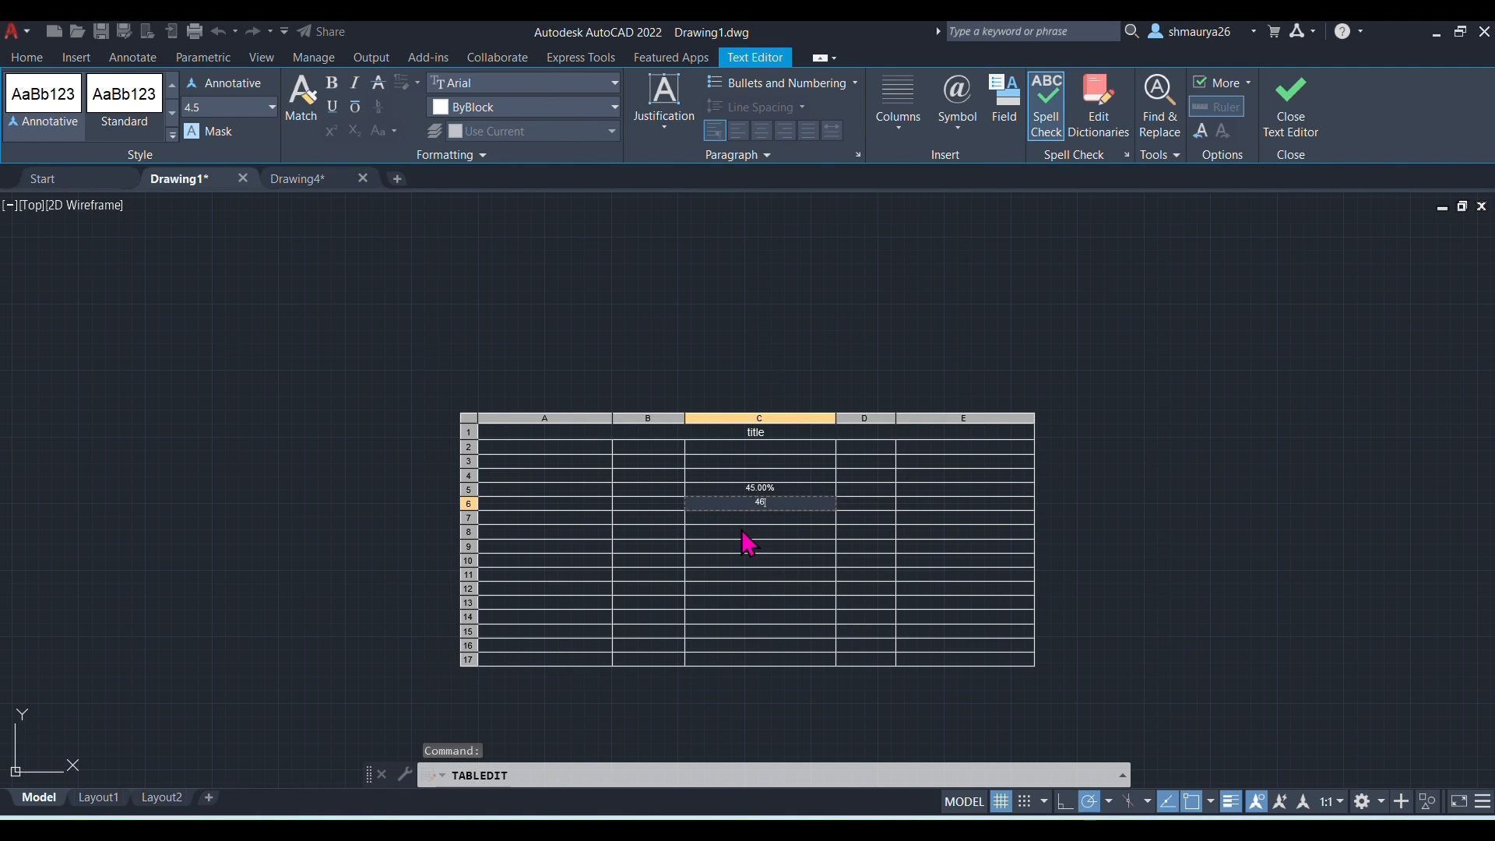
{"action": "type", "text": "46"}
{"action": "key", "text": "Return"}
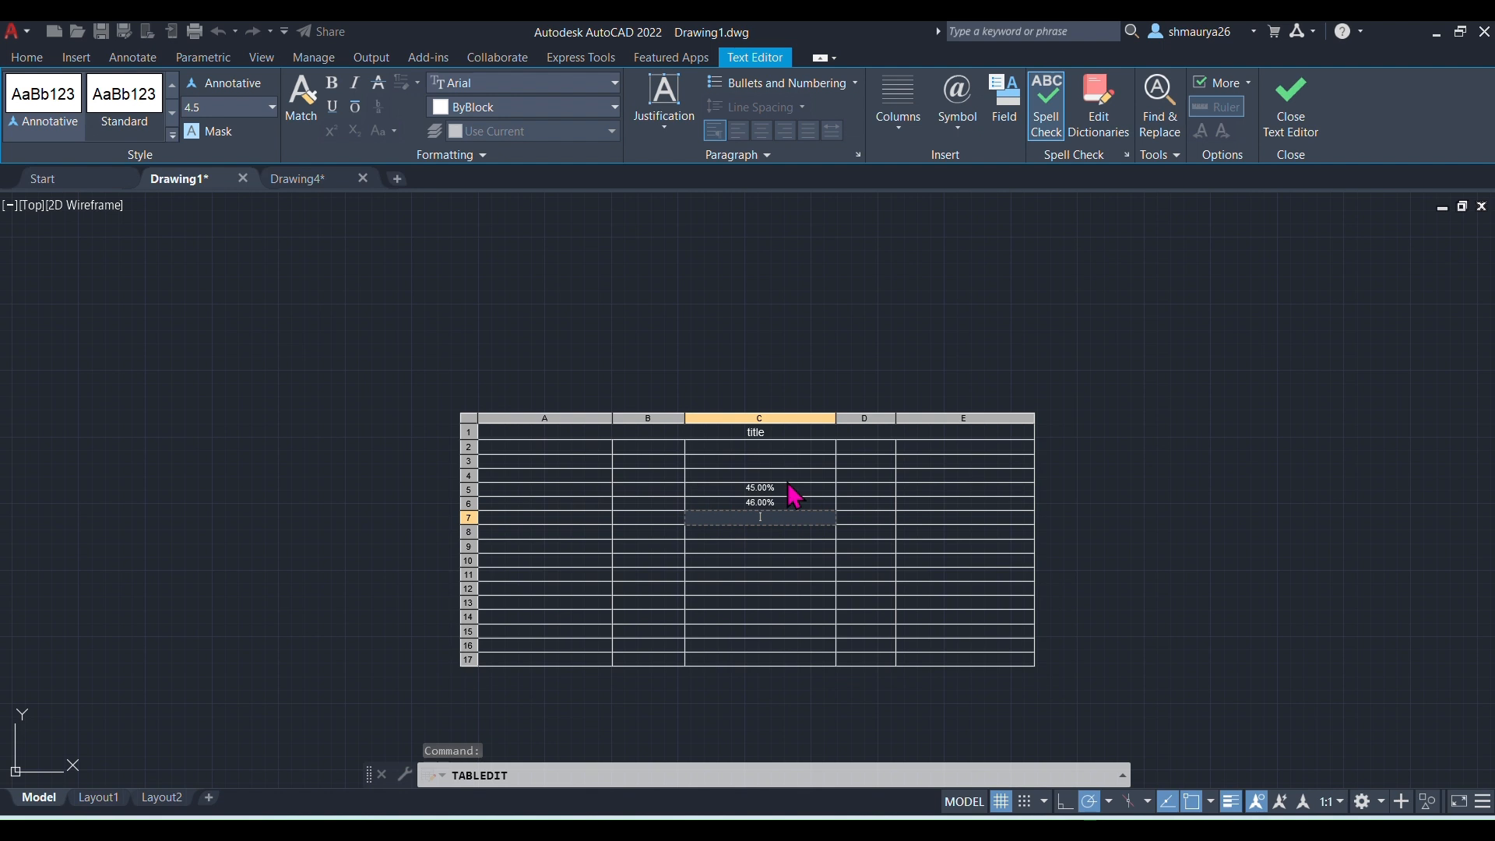
{"action": "left_click", "coordinate": [1291, 97]}
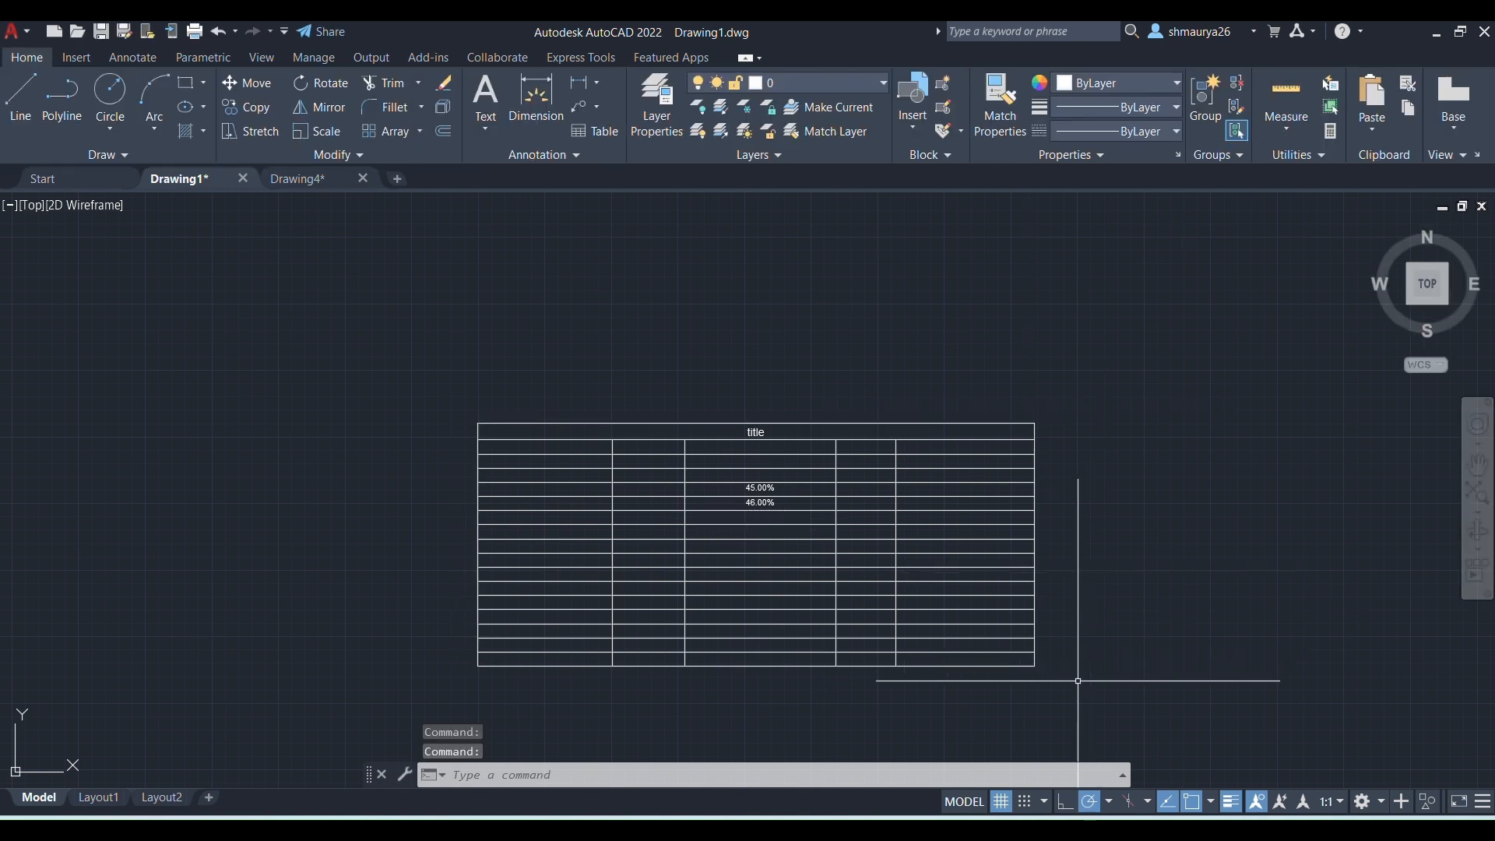
- Insert a Standard table with 5 columns and 1-line row height by specifying a window that spans seven rows below the origin
{"action": "type", "text": "TB"}
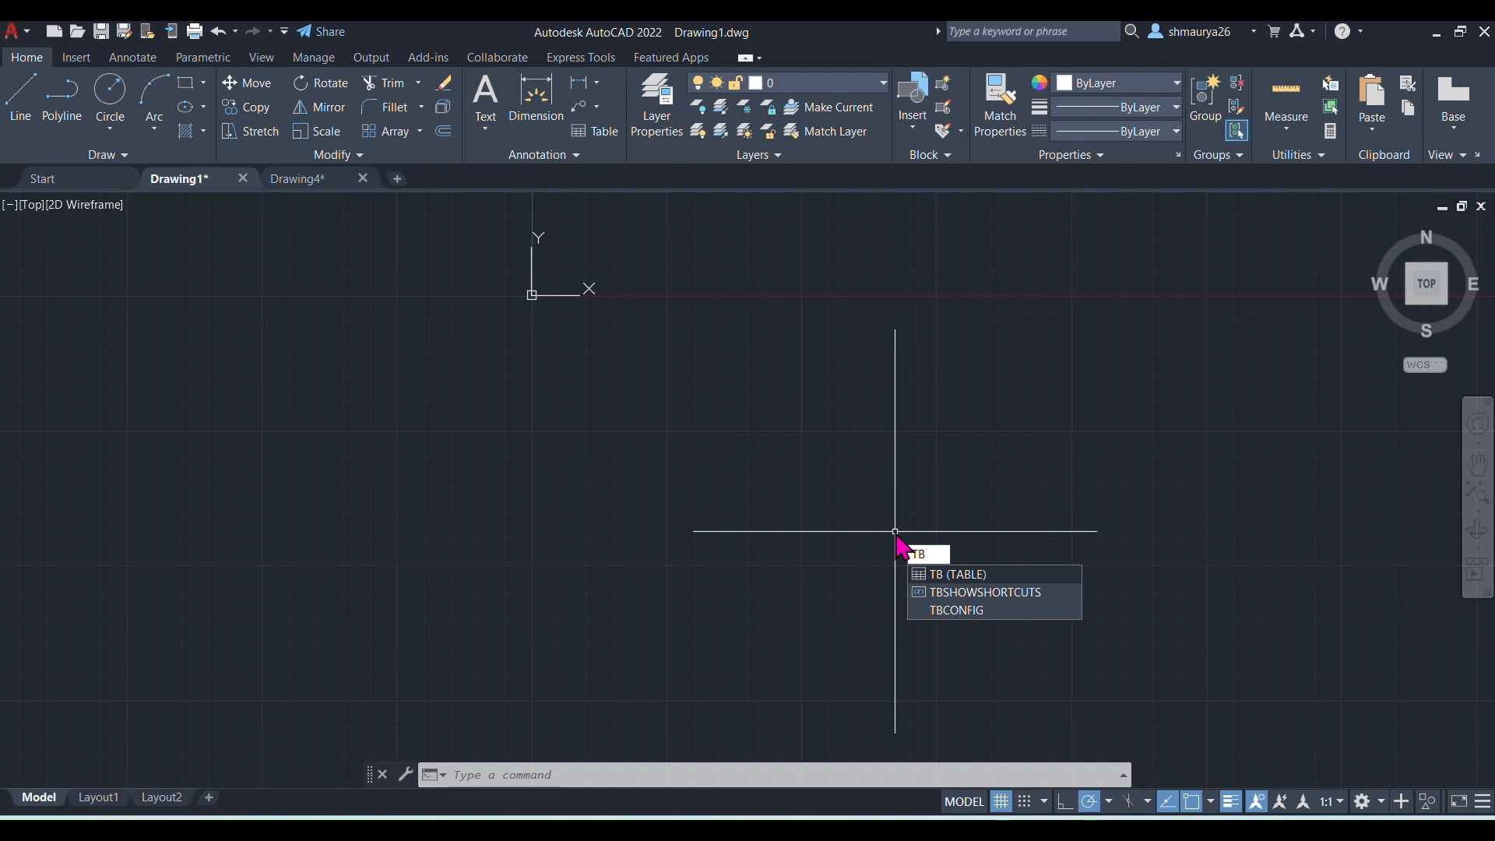
{"action": "key", "text": "Return"}
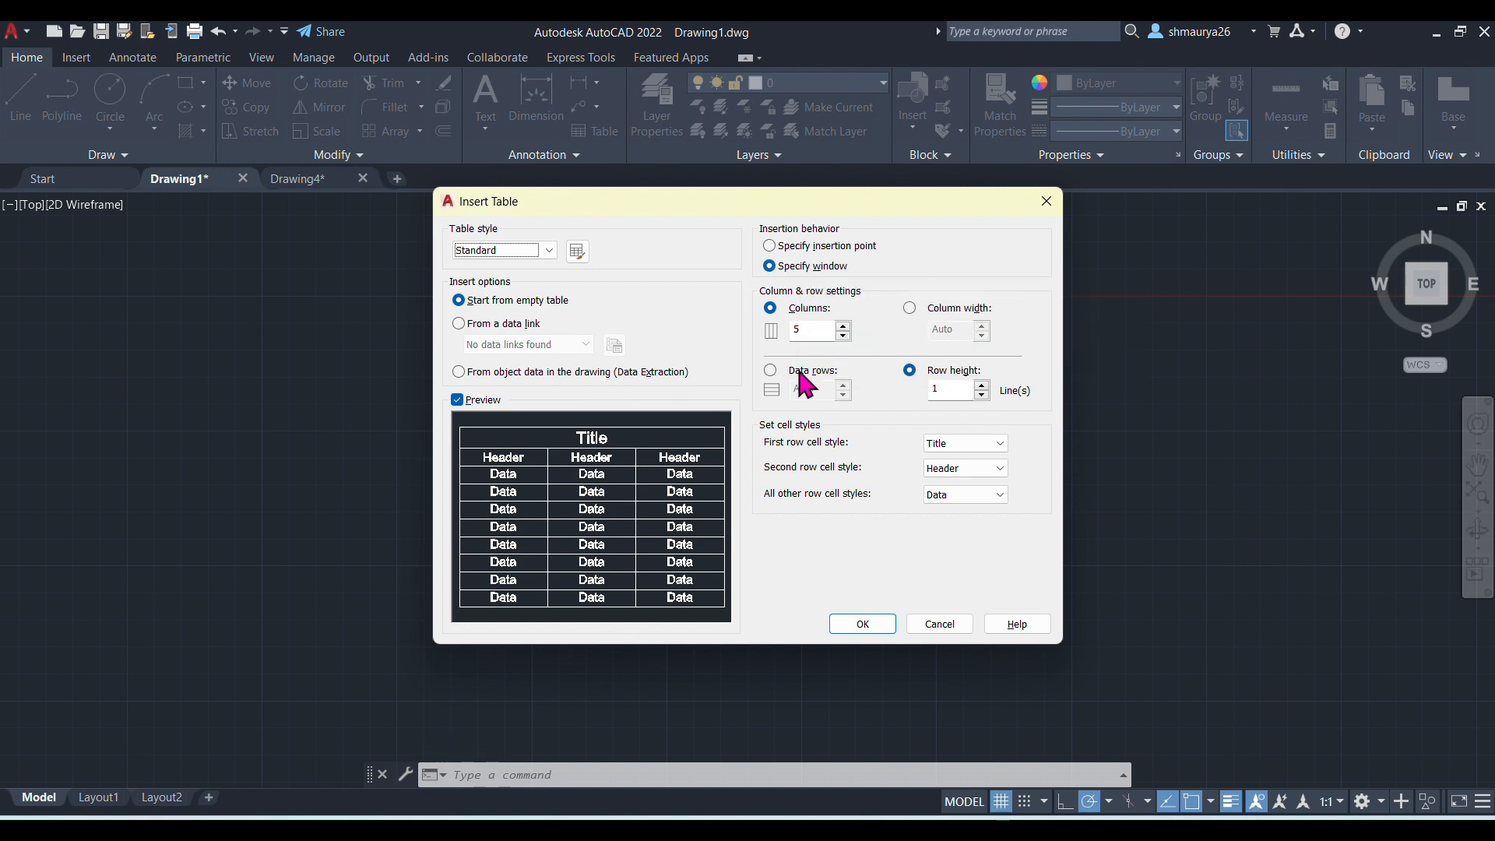
{"action": "left_click", "coordinate": [854, 627]}
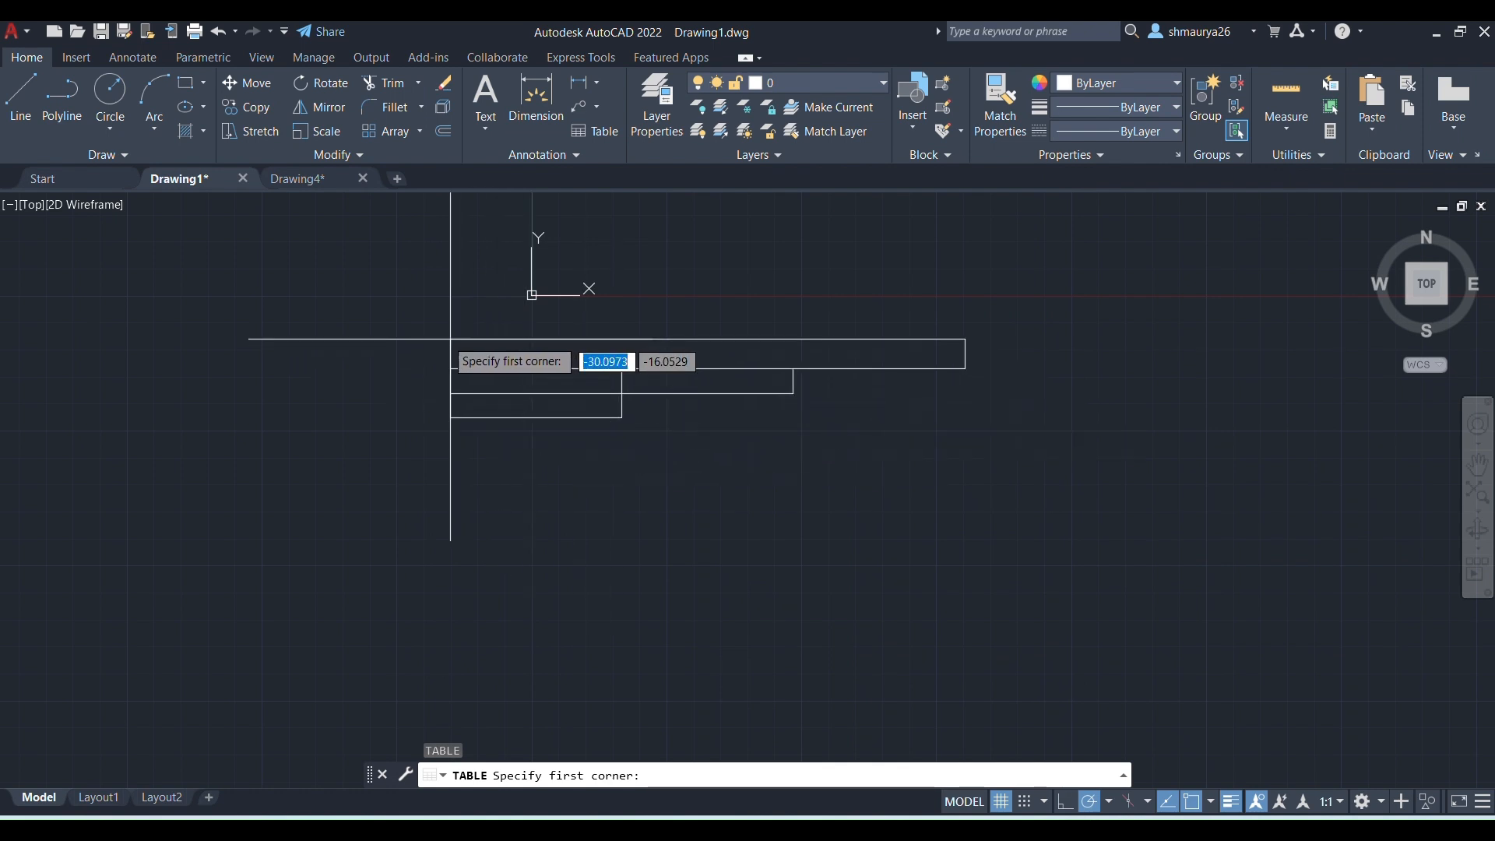
{"action": "left_click", "coordinate": [405, 320]}
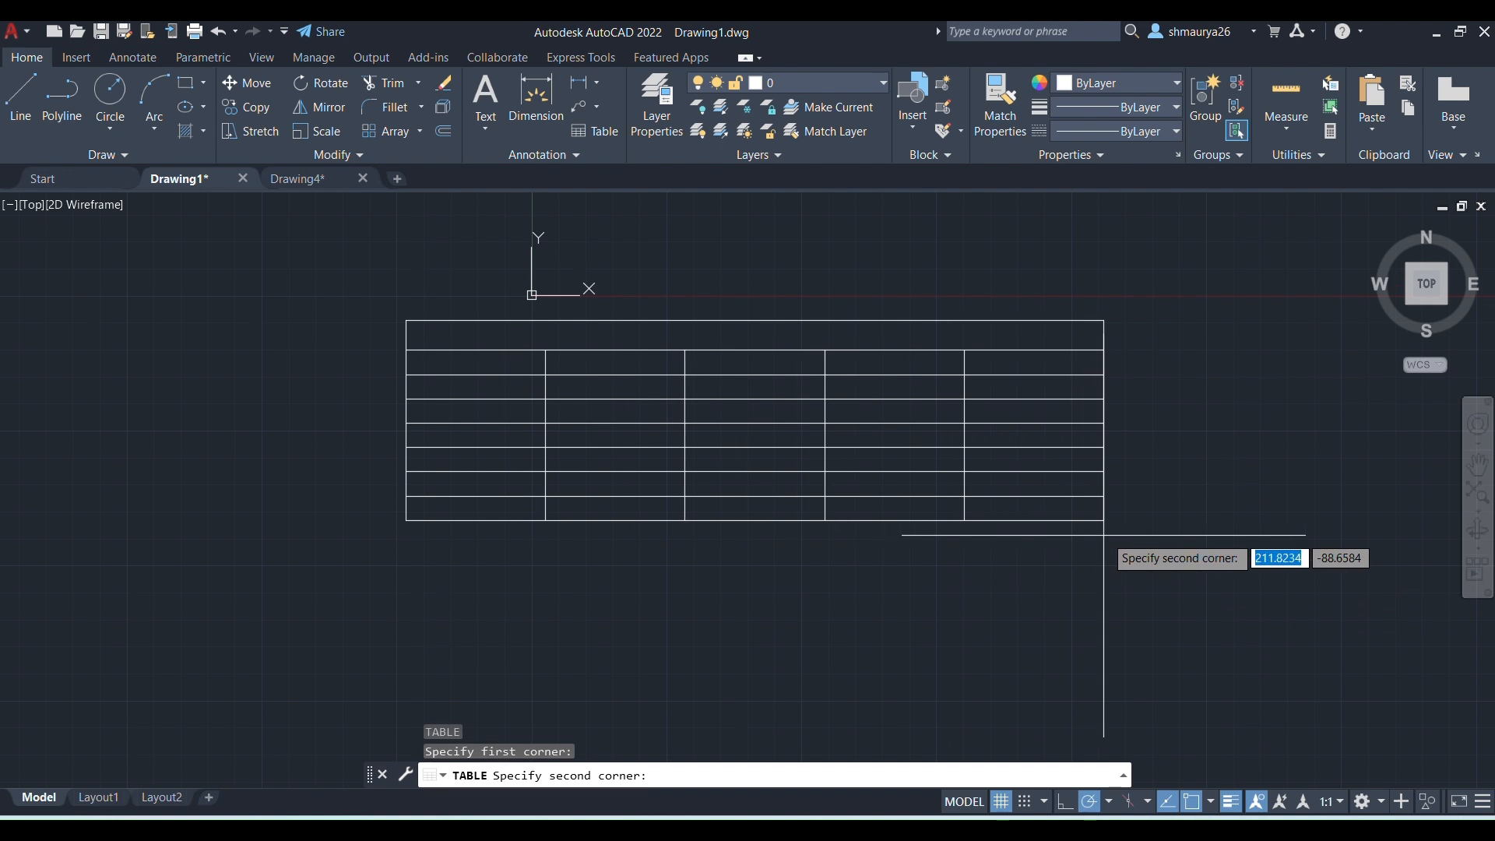
{"action": "left_click", "coordinate": [1061, 495]}
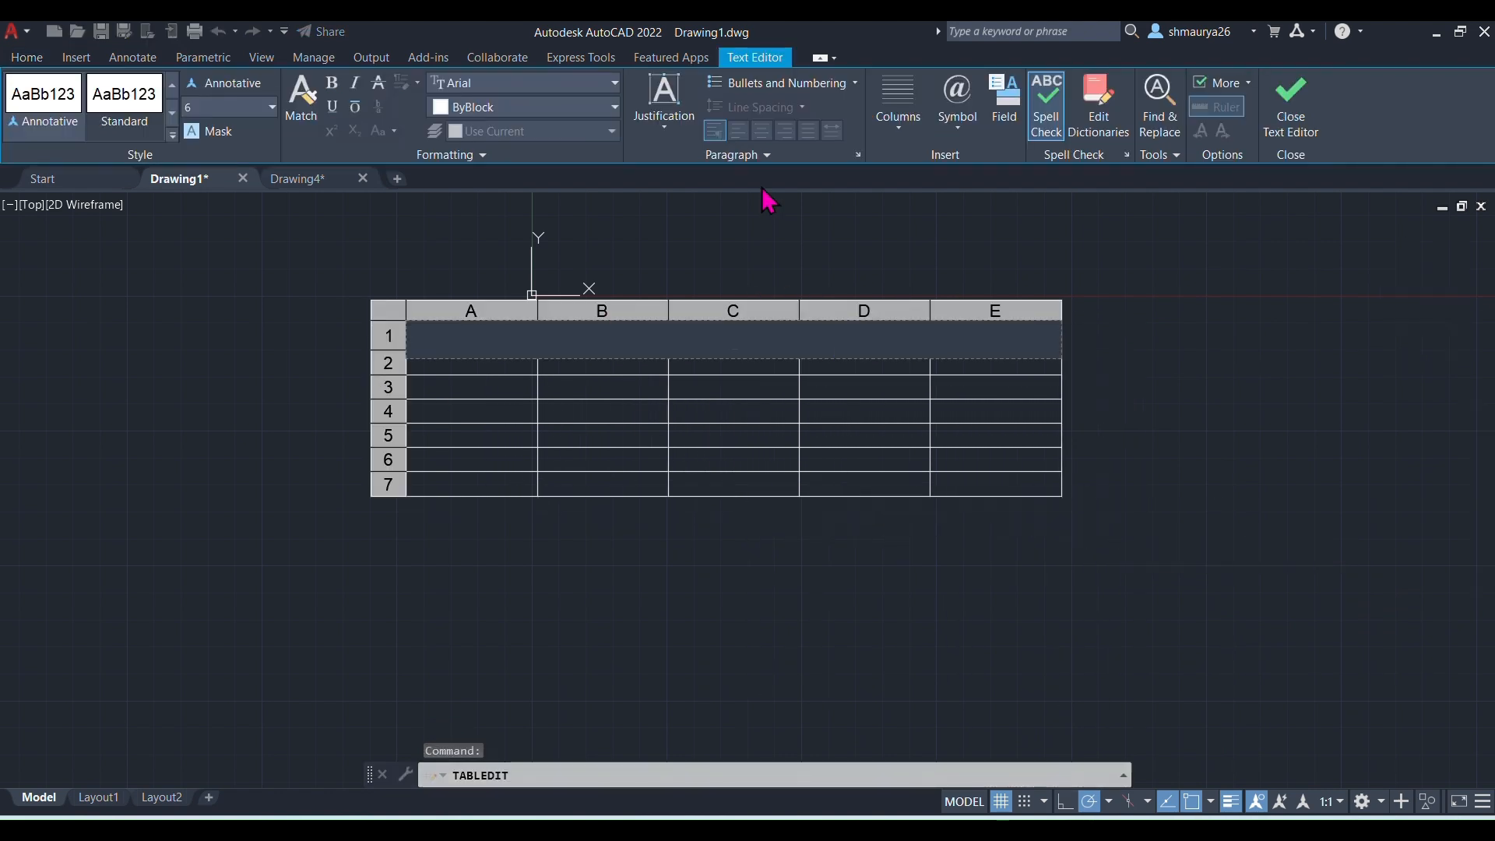